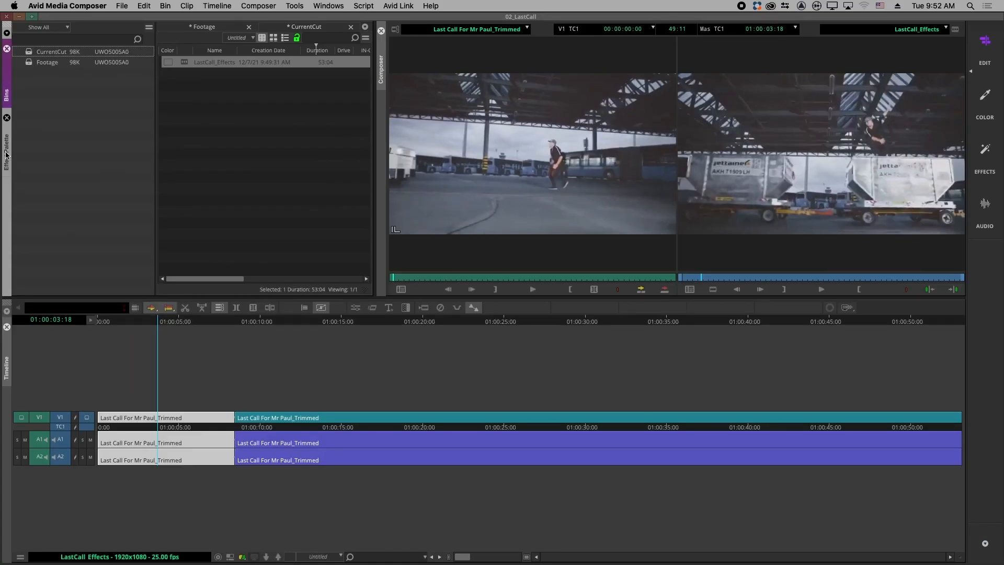
- Show the Effect Palette and widen its category column so the full category names can be read
left_click(7, 153)
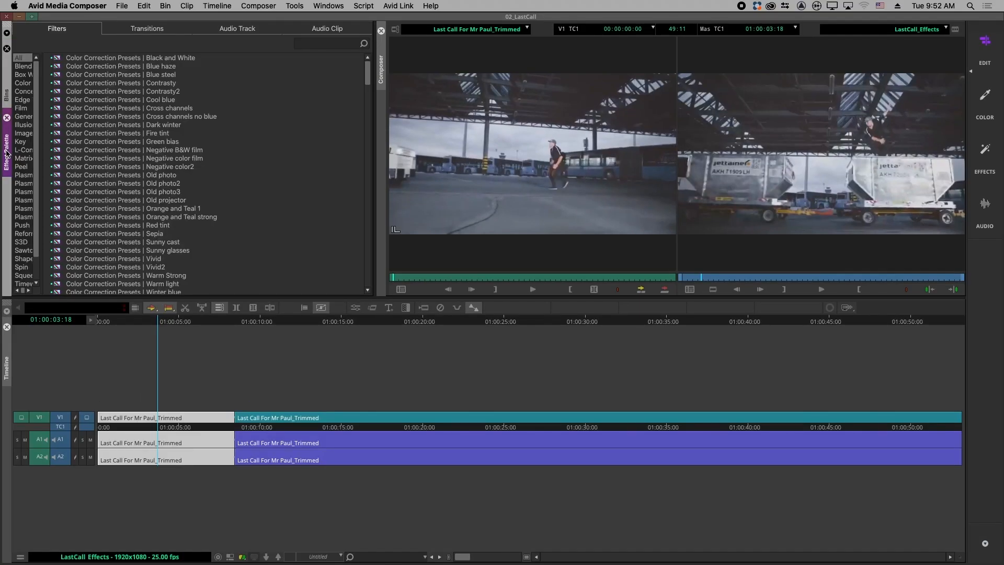
left_click(43, 94)
left_click(42, 95)
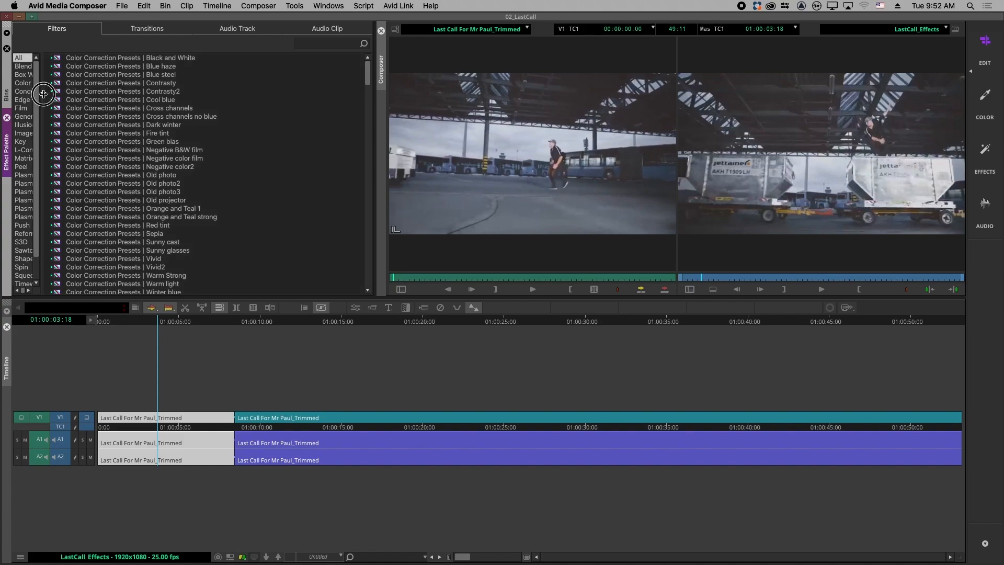
left_click_drag(42, 94, 113, 94)
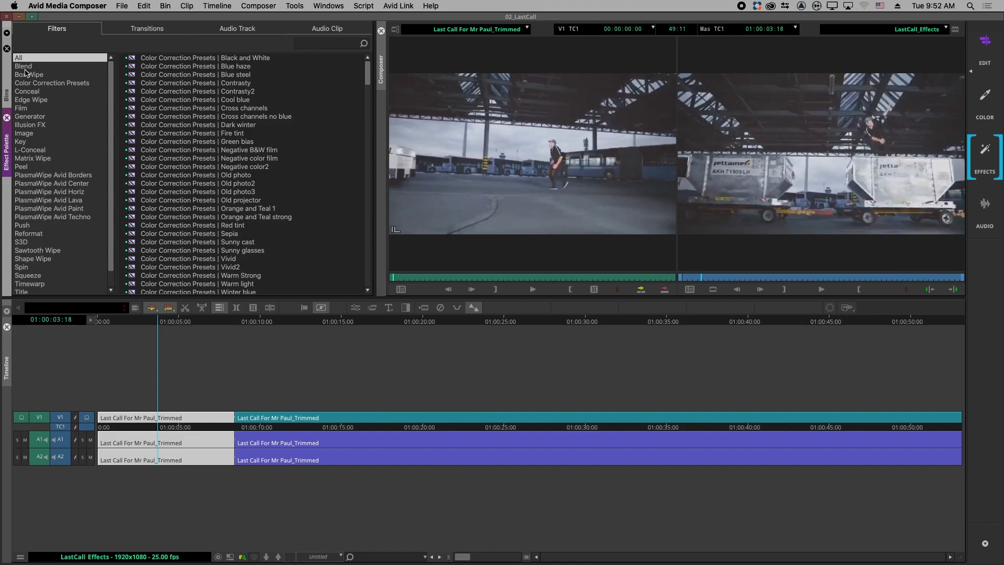
- Apply the 3D Warp effect from the Blend category to the first clip on track V1
left_click(25, 67)
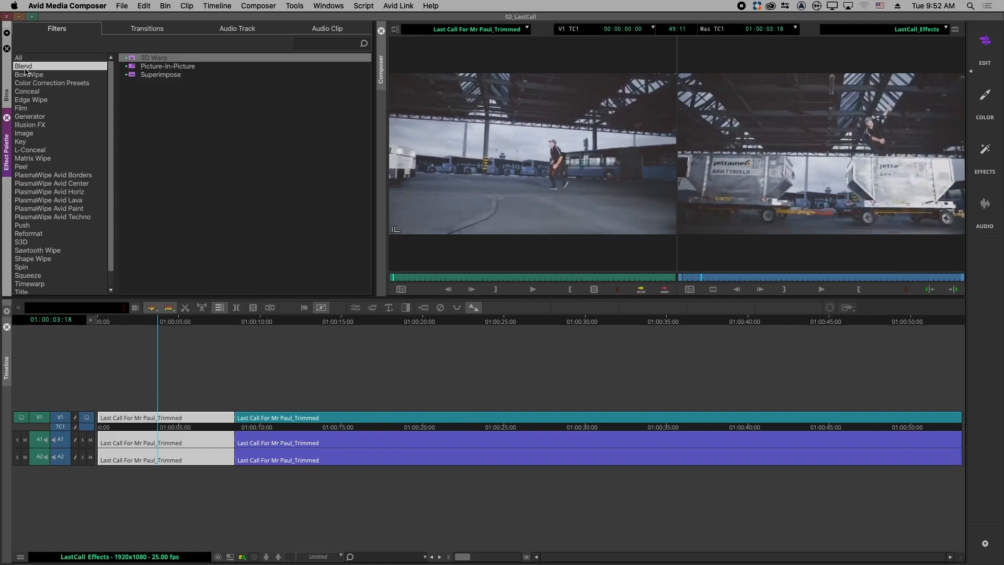
left_click(134, 60)
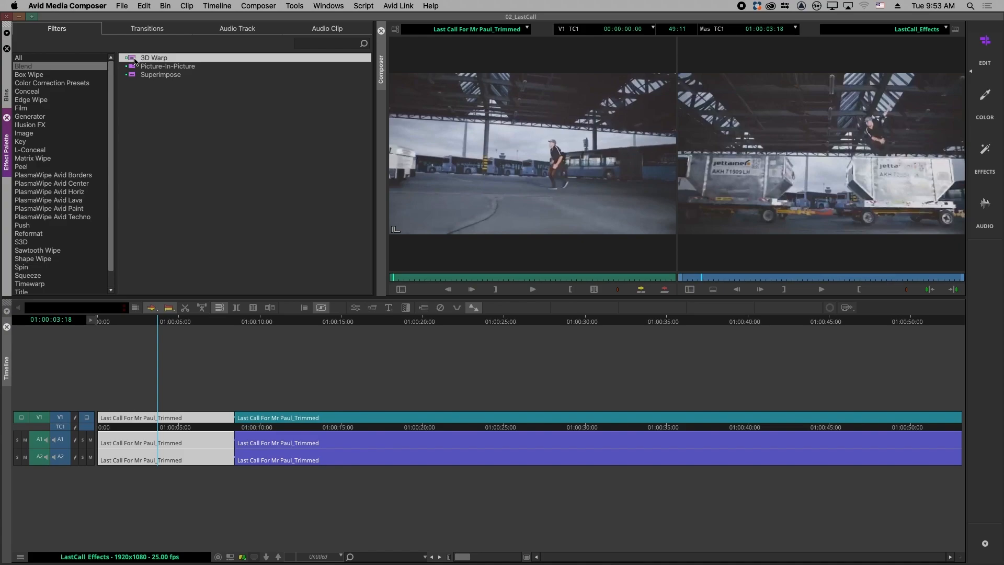
left_click_drag(134, 59, 160, 418)
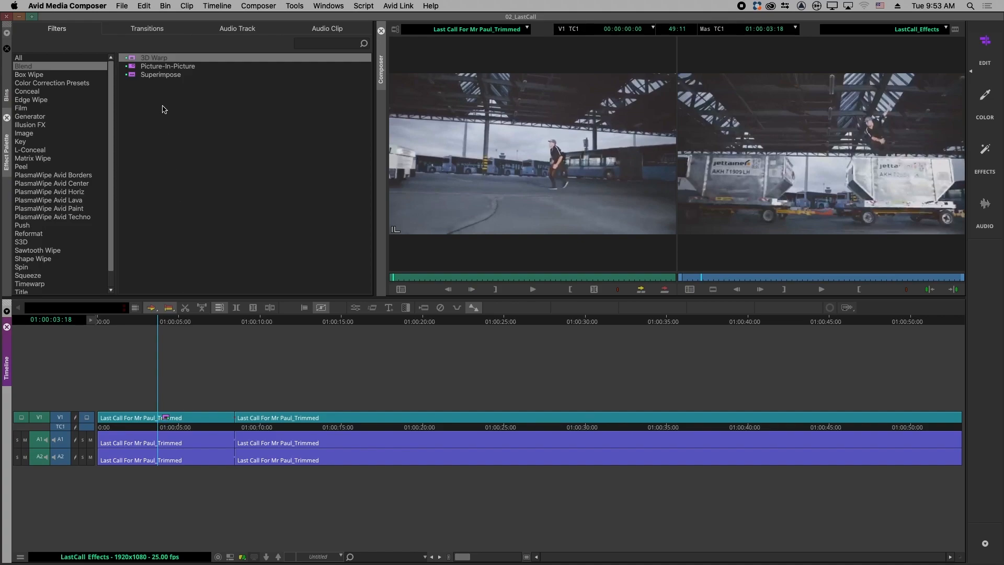
- Examine the effects offered for transitions, audio tracks and audio clips, ending back at the filters
left_click(152, 31)
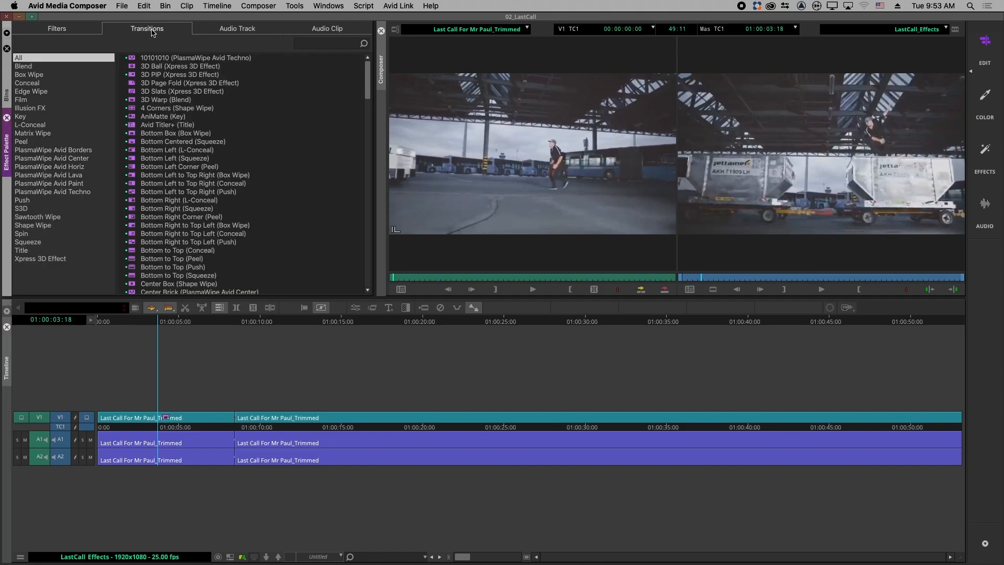
left_click(241, 31)
left_click(327, 30)
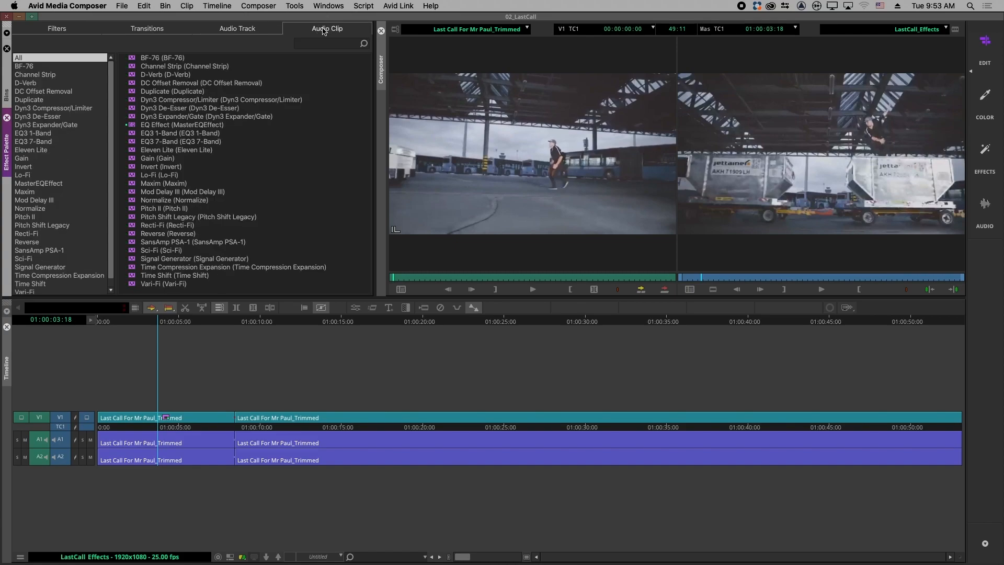
left_click(234, 33)
left_click(152, 32)
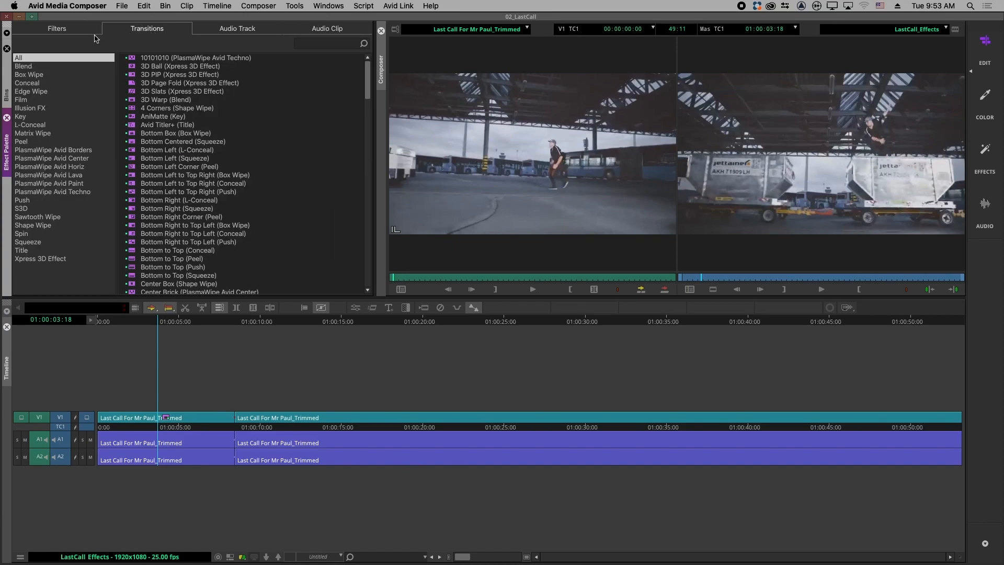
left_click(60, 29)
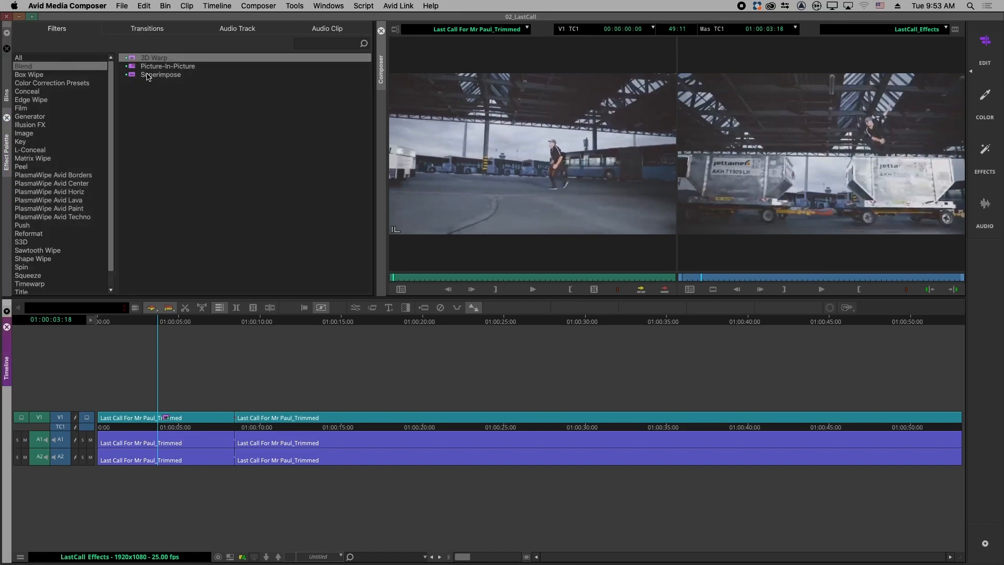
left_click(152, 31)
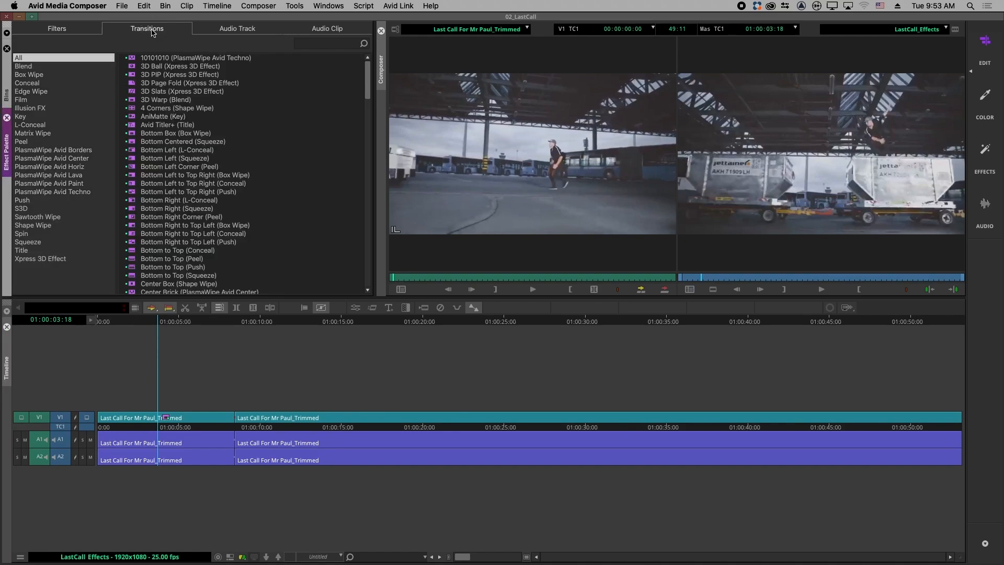
left_click(241, 31)
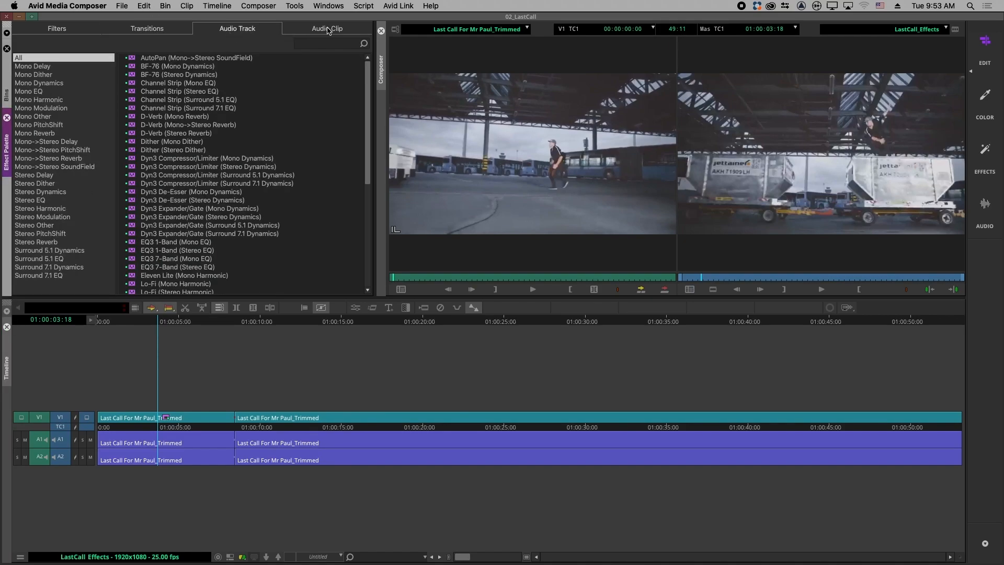
left_click(327, 30)
left_click(234, 32)
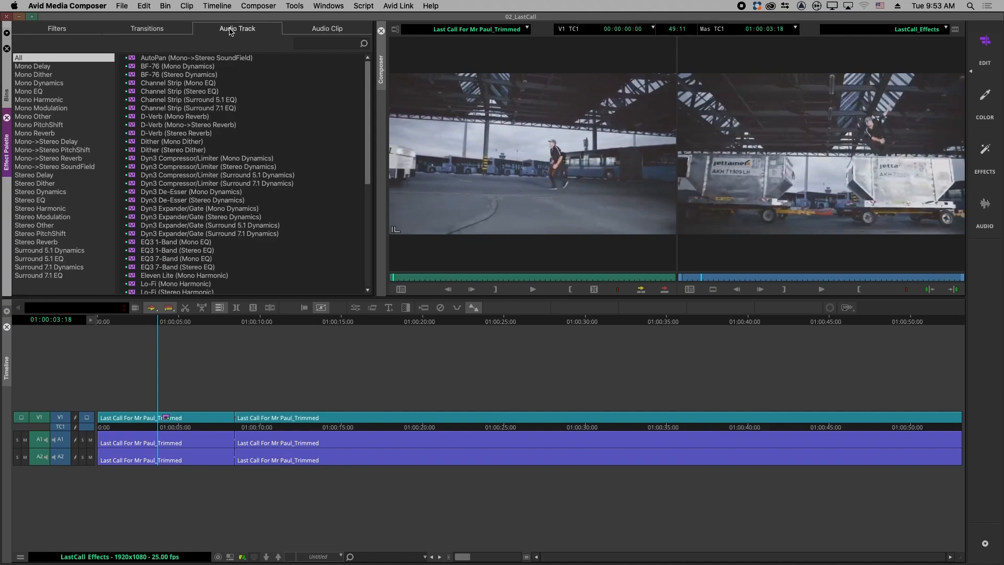
left_click(152, 32)
left_click(60, 29)
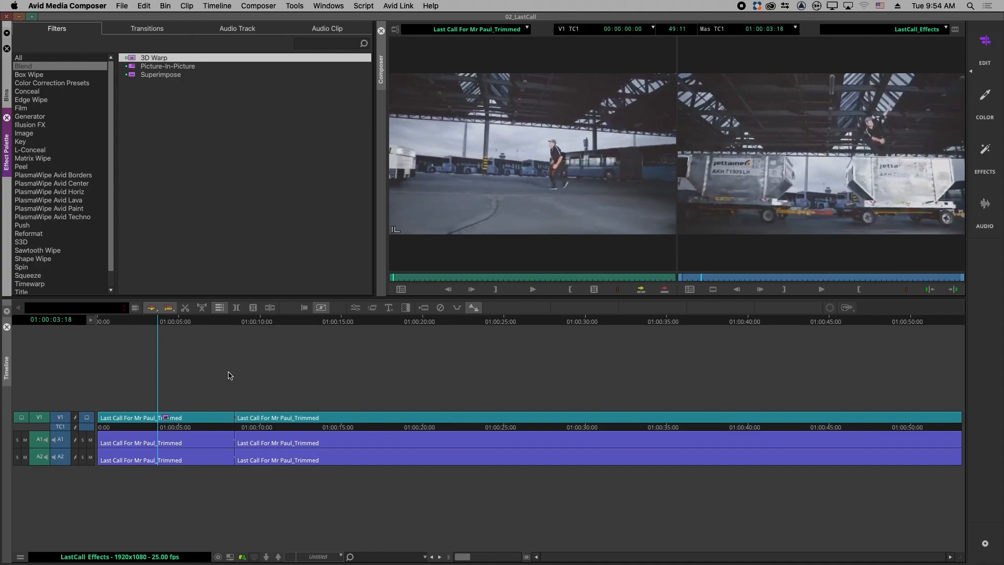
- Park the playhead at about 01:00:03:24 in the first clip and open its 3D Warp effect in Effect Mode
left_click(158, 322)
mouse_move(158, 320)
left_mouse_down()
mouse_move(119, 323)
mouse_move(193, 328)
mouse_move(162, 323)
left_mouse_up()
left_click(156, 417)
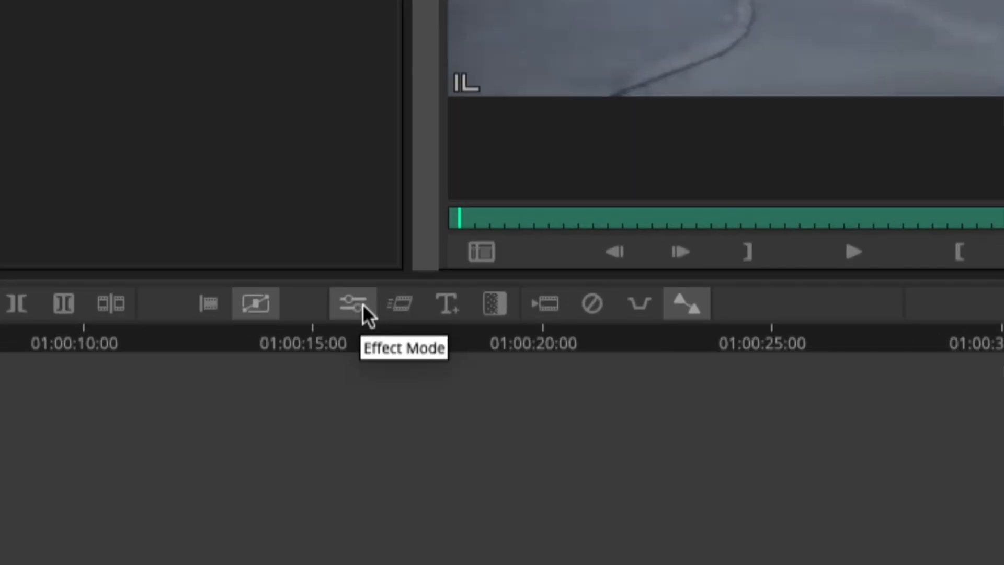
left_click(361, 305)
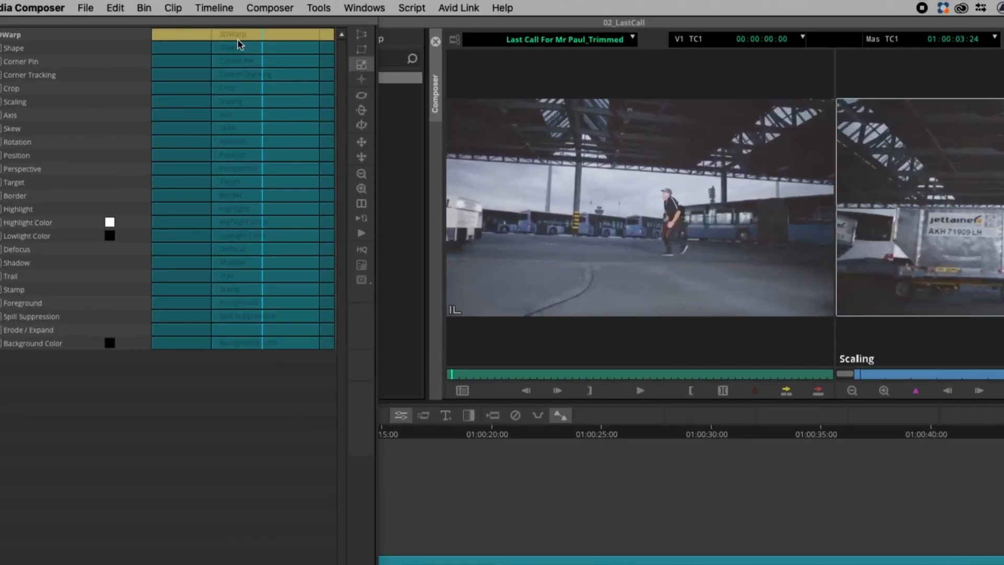
- Scrub and play through the clip within the effect, and park at 01:00:00:21
mouse_move(237, 39)
left_mouse_down()
mouse_move(212, 37)
mouse_move(288, 40)
mouse_move(224, 40)
mouse_move(253, 43)
left_mouse_up()
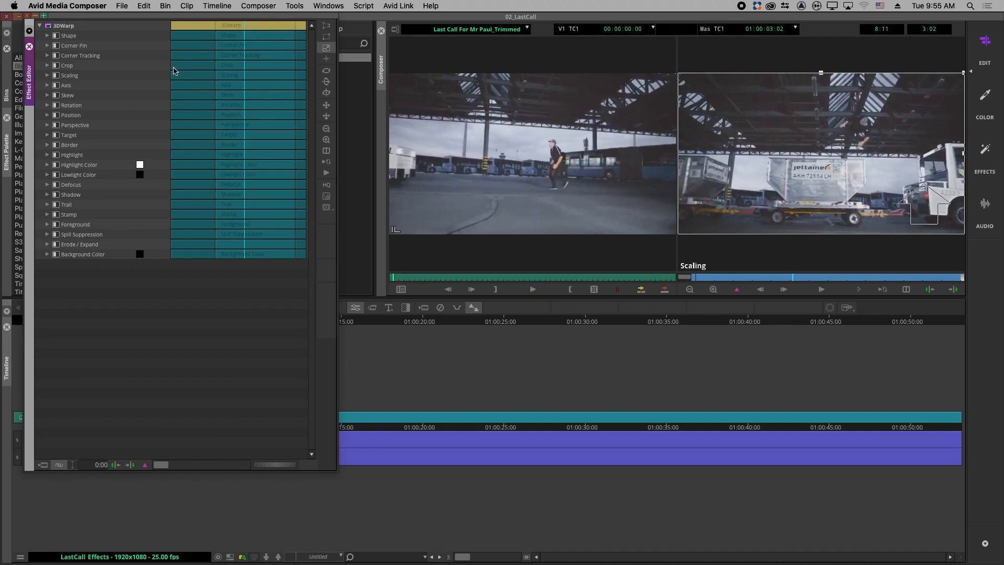
mouse_move(698, 279)
left_mouse_down()
mouse_move(877, 277)
mouse_move(694, 277)
left_mouse_up()
left_click(220, 28)
key("space")
mouse_move(220, 28)
left_mouse_down()
mouse_move(211, 29)
mouse_move(229, 31)
mouse_move(217, 32)
left_mouse_up()
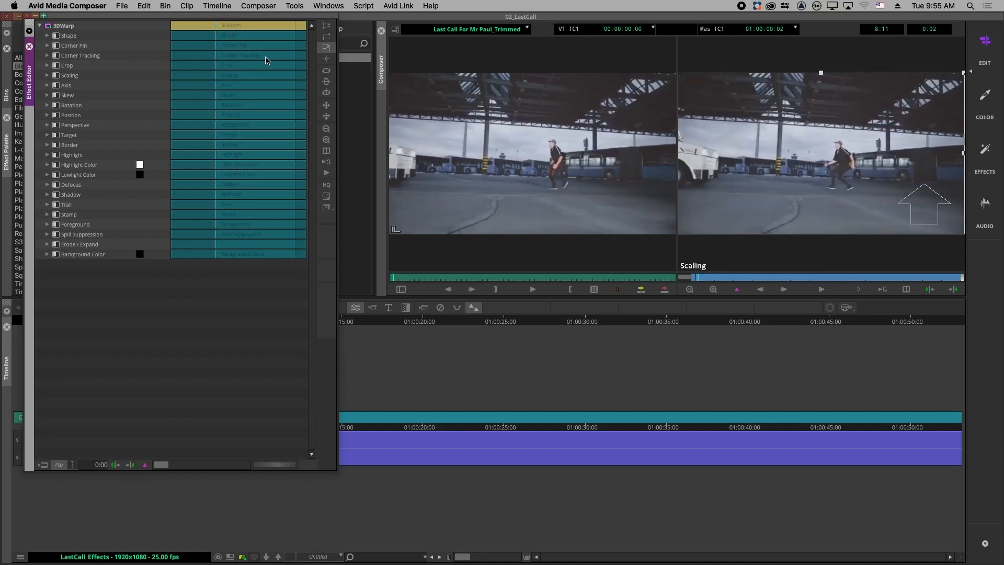
left_click(220, 26)
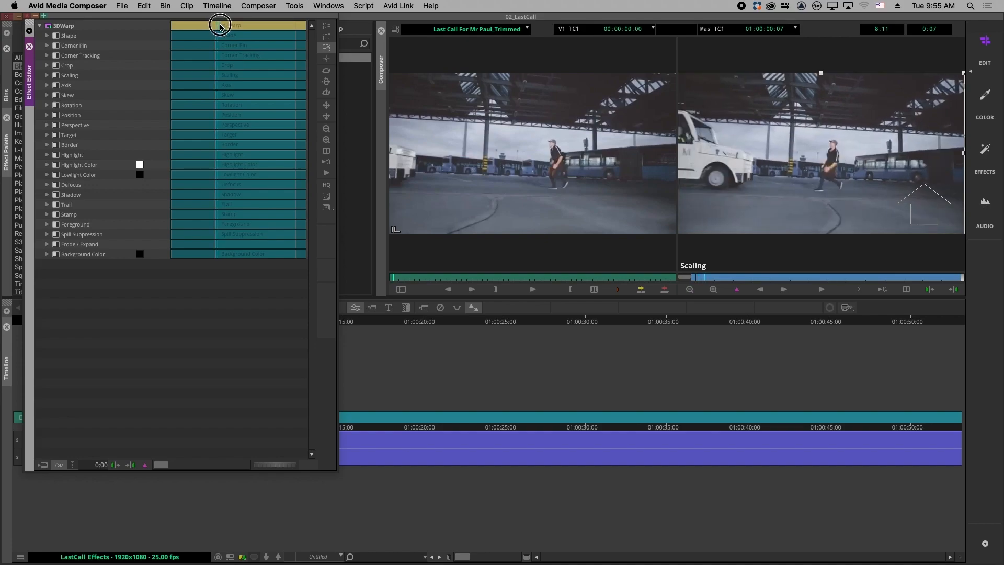
left_click_drag(219, 26, 227, 27)
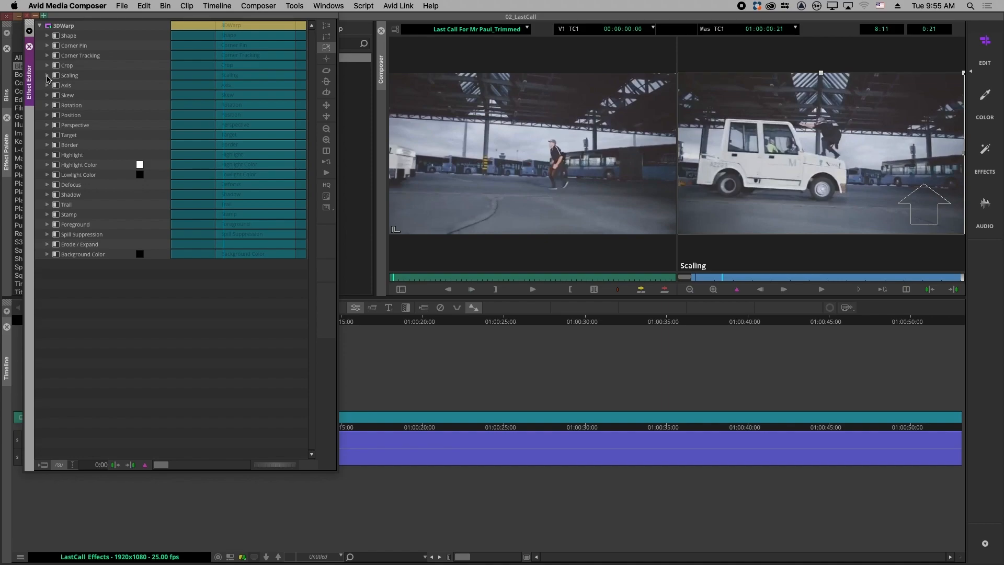
- Expand the Scaling parameters and try enlarging the picture up to 400 with fixed aspect before restoring 100
left_click(48, 76)
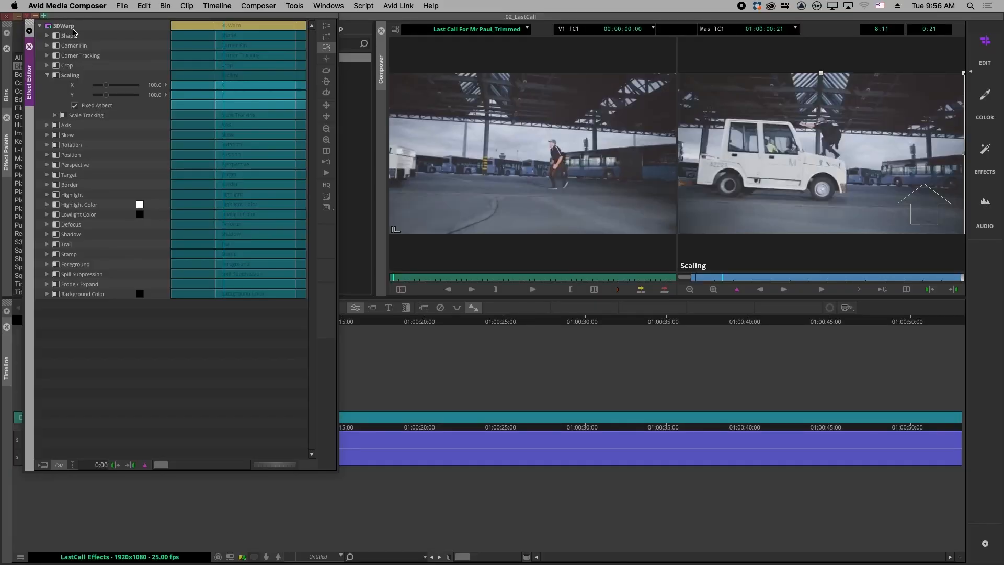
left_click_drag(107, 89, 113, 90)
left_click_drag(722, 277, 746, 283)
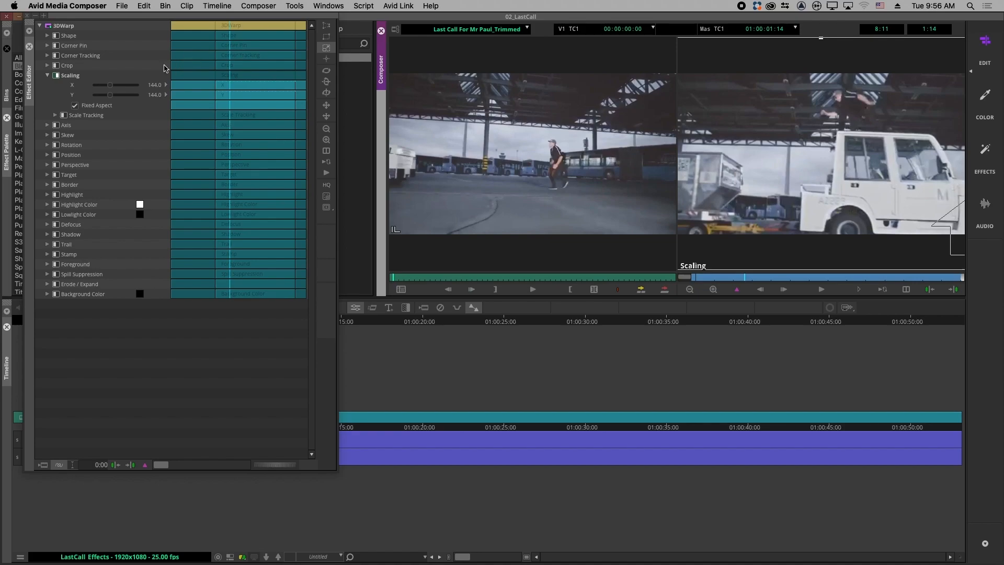
left_click(152, 85)
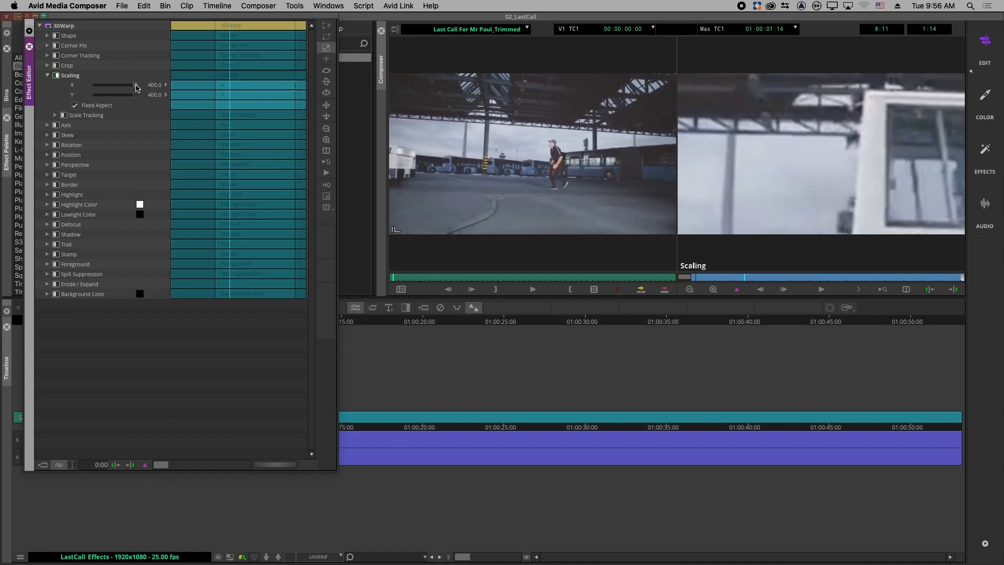
left_click_drag(136, 88, 109, 91)
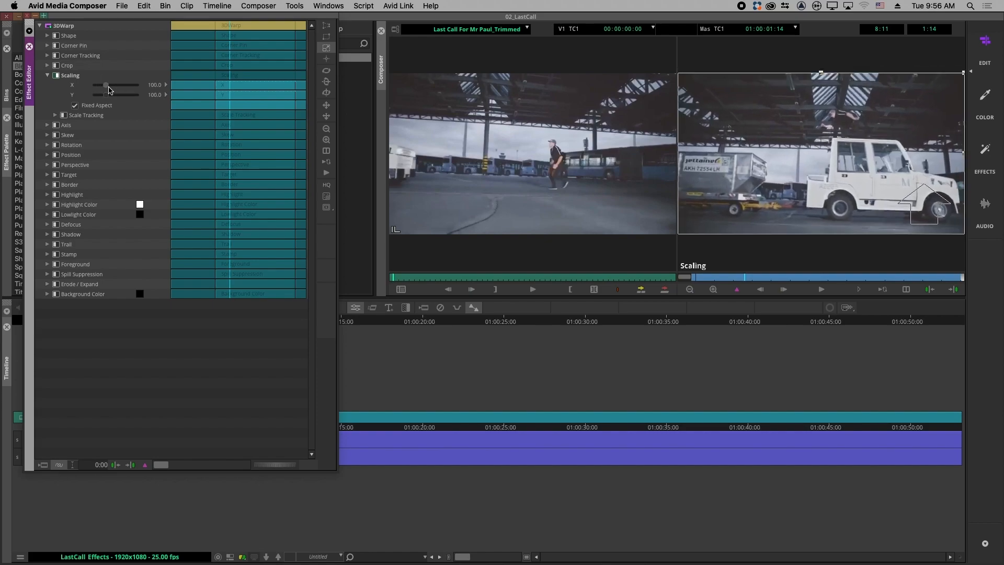
- Keyframe the Scaling of the 3D Warp effect at 100 on 1:03 and at 150 on 2:00
left_click(223, 27)
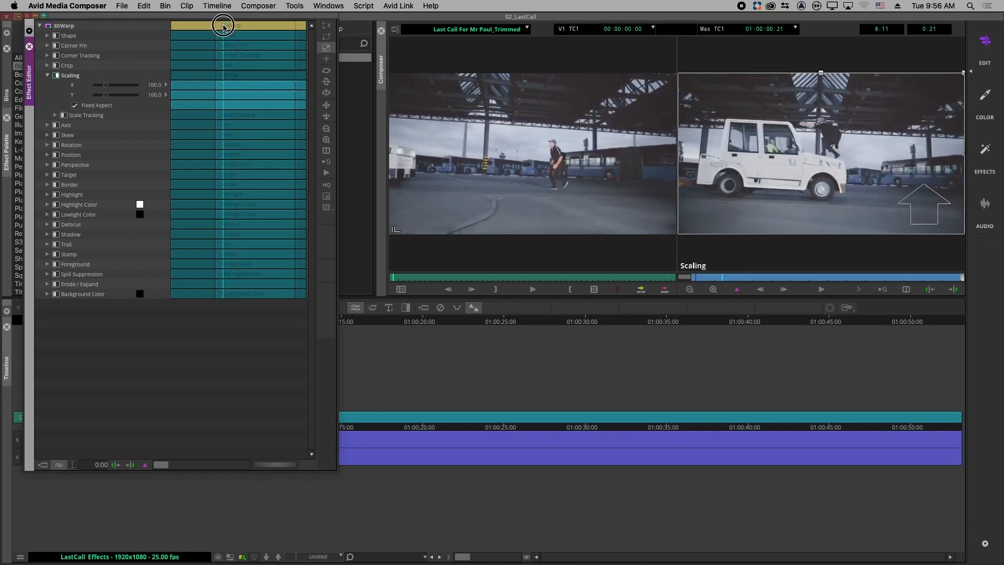
left_click_drag(224, 27, 226, 28)
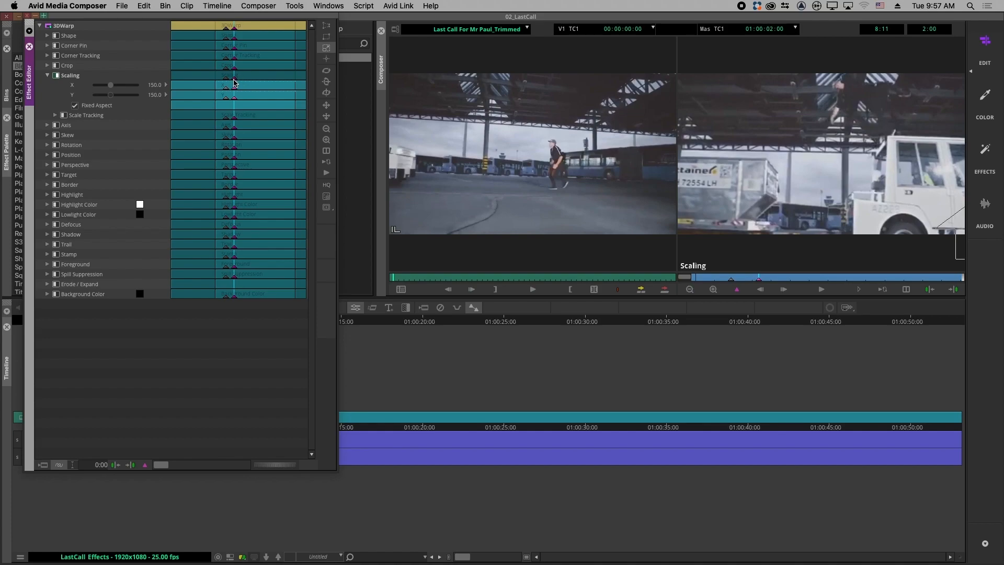
- Check the Scaling values at the two keyframes and play the zoom animation from before the first one
left_click_drag(226, 45, 234, 45)
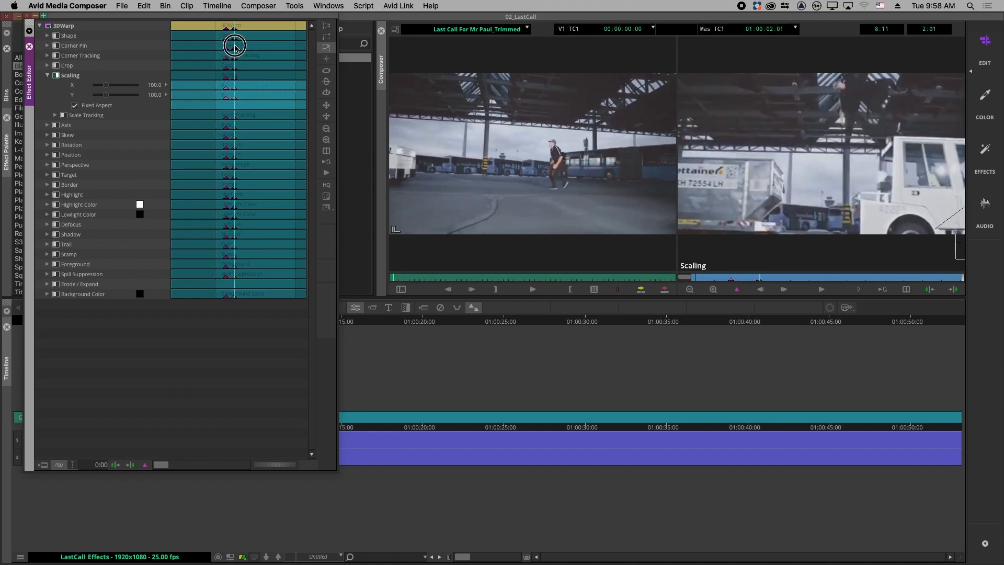
left_click(235, 87)
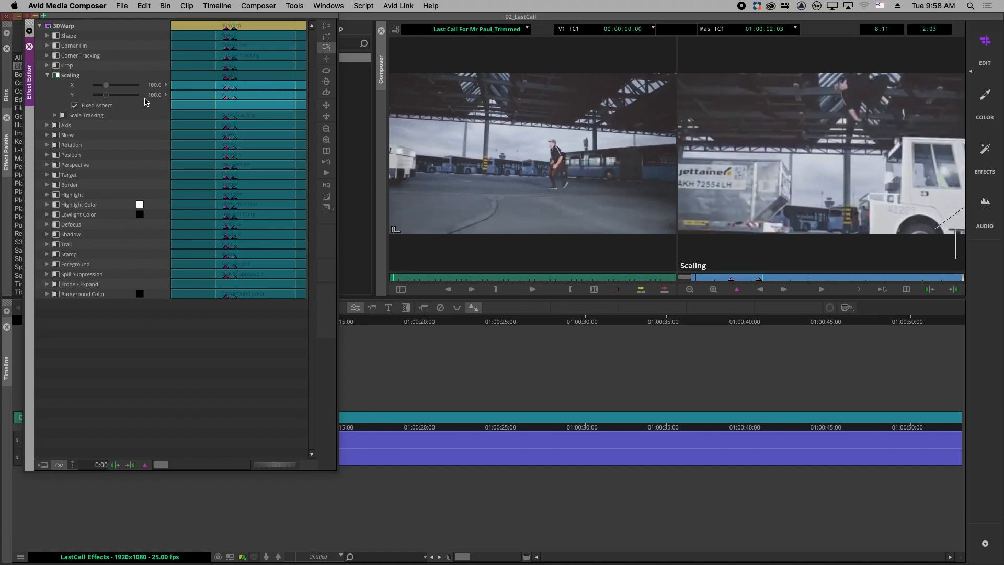
left_click(232, 89)
left_click_drag(232, 89, 234, 91)
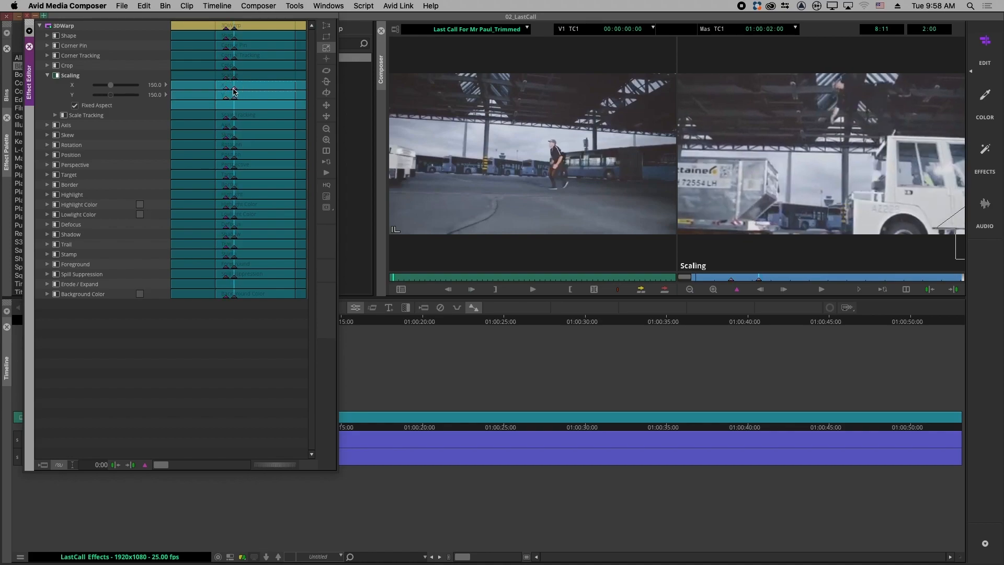
left_click(226, 90)
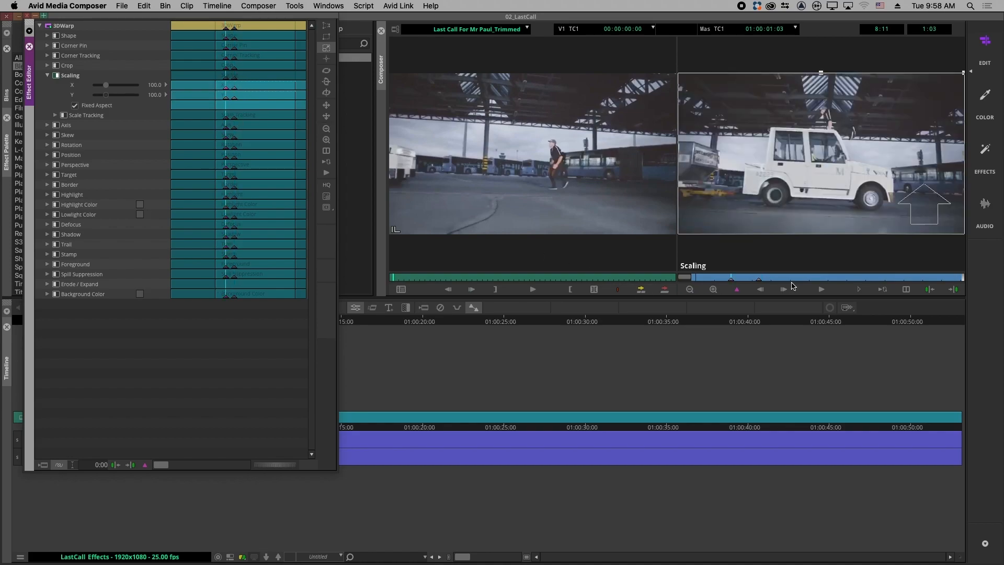
left_click(733, 279)
left_click(701, 277)
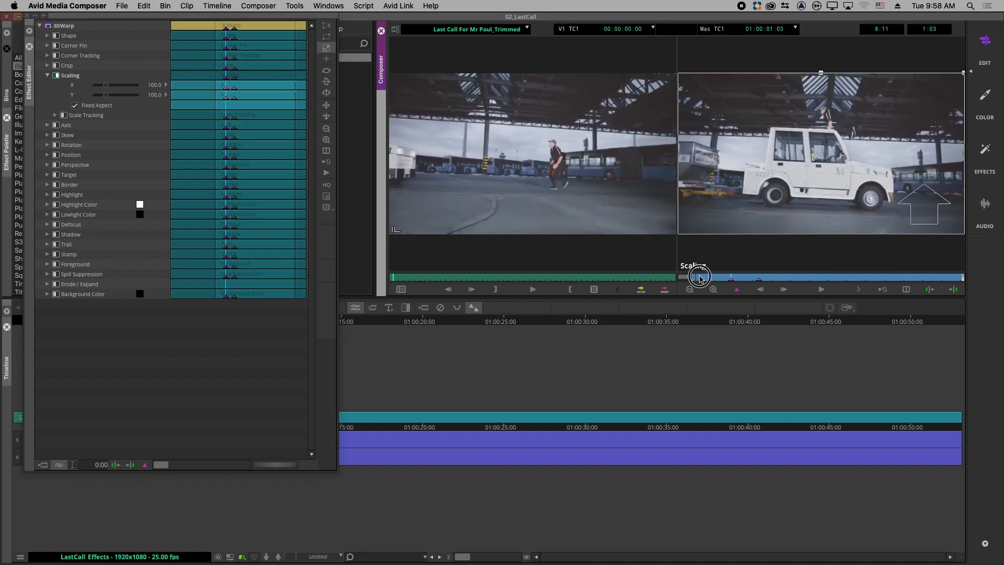
key("space")
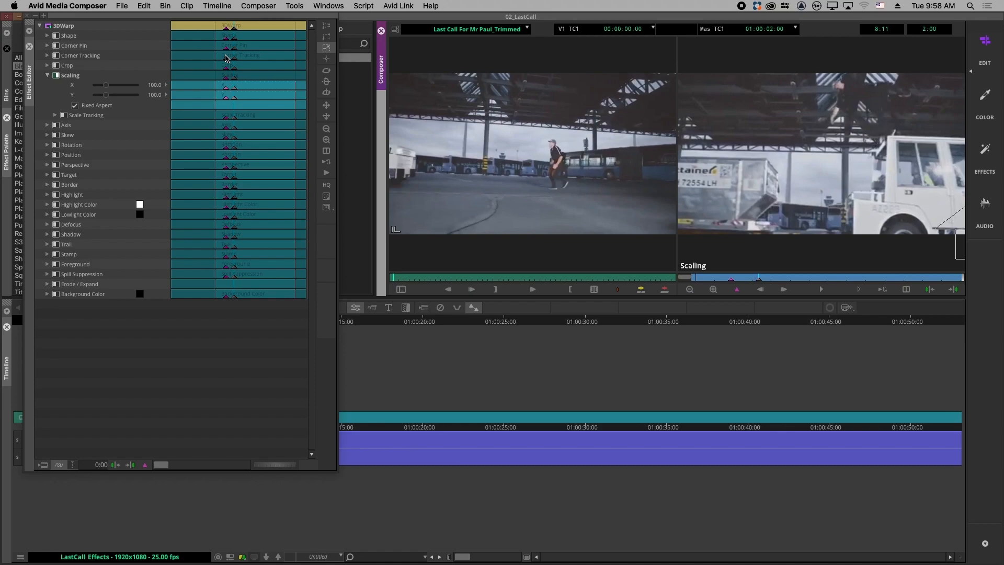
- At the second keyframe, reposition the enlarged picture in the record monitor slightly lower to reframe the jumping skater
left_click(233, 120)
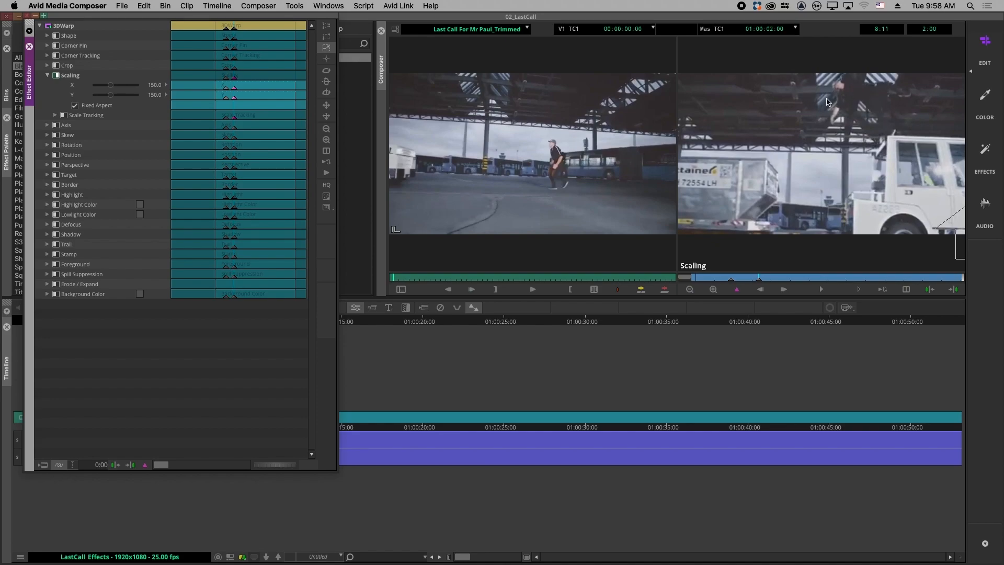
left_click(839, 120)
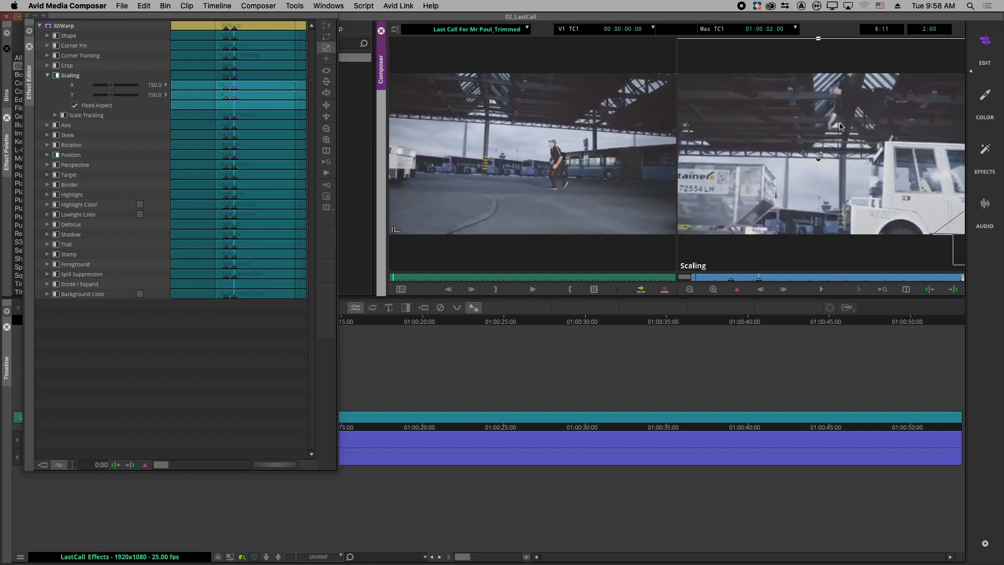
mouse_move(861, 102)
left_mouse_down()
mouse_move(853, 119)
mouse_move(867, 112)
left_mouse_up()
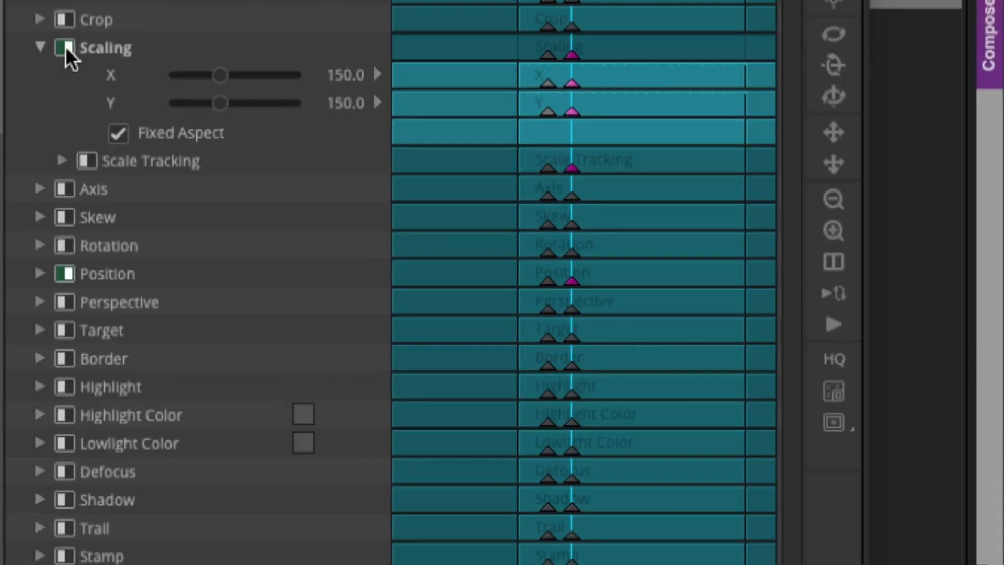
- Expand the Position parameters of the 3D Warp effect and play the clip from its start to review the zoom
left_click(39, 273)
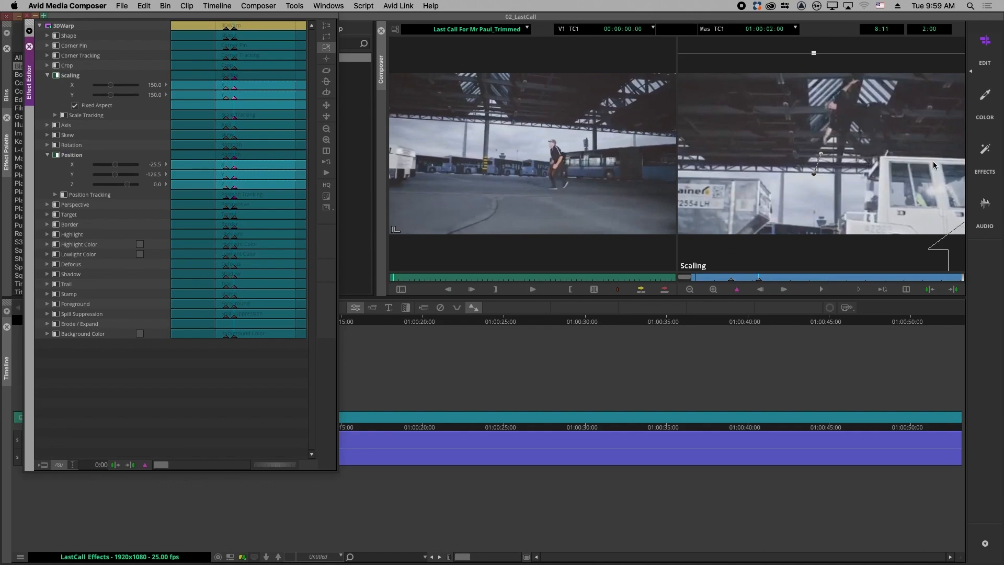
left_click(695, 278)
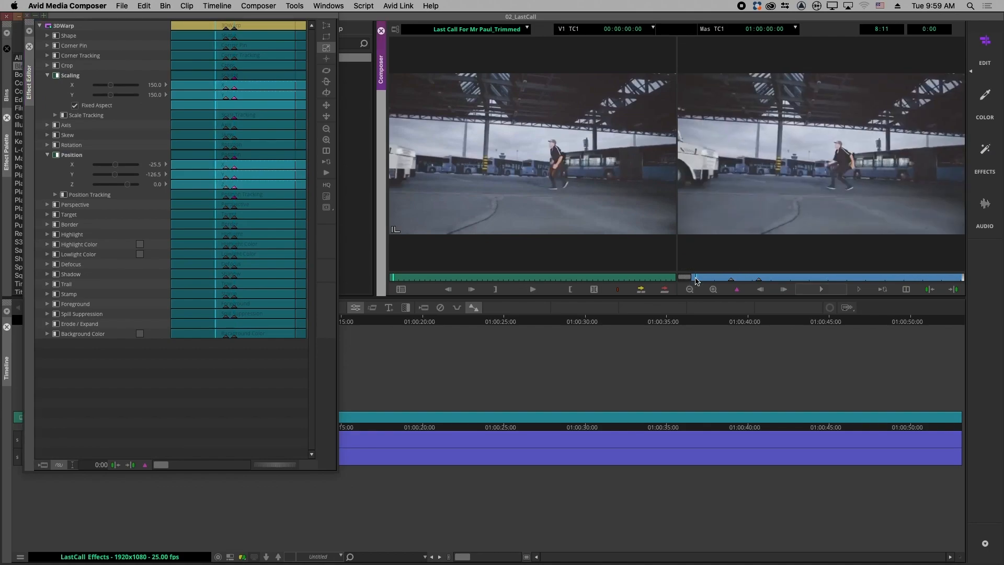
key("space")
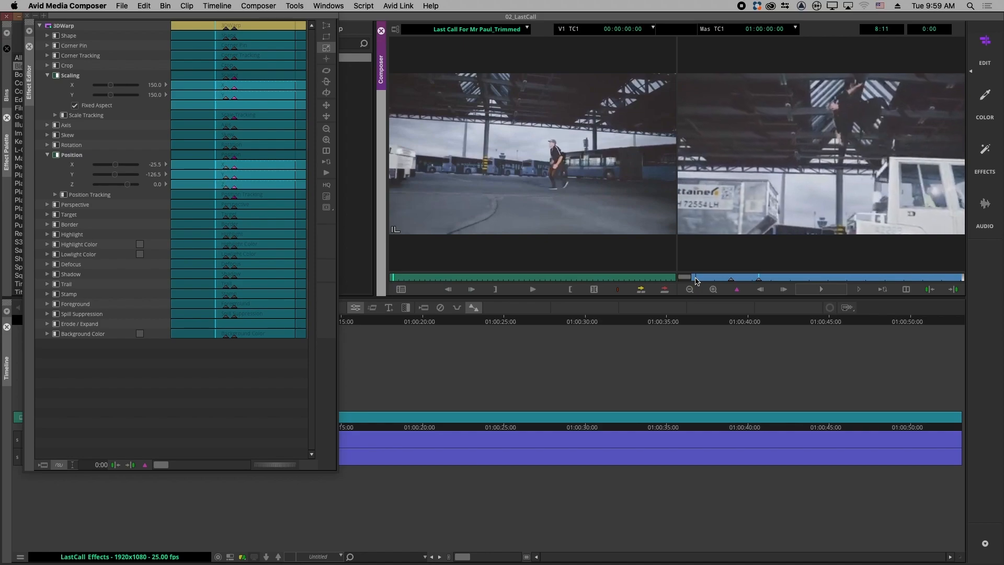
key("space")
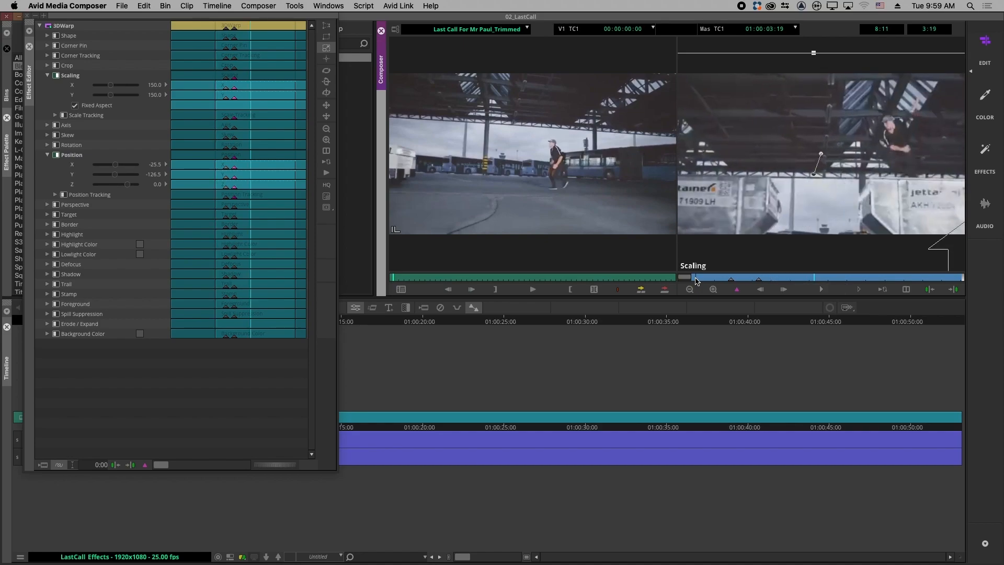
- Copy the 1:03 keyframe, paste it at 3:08 to zoom back out, and play the animation from the start
left_click(226, 33)
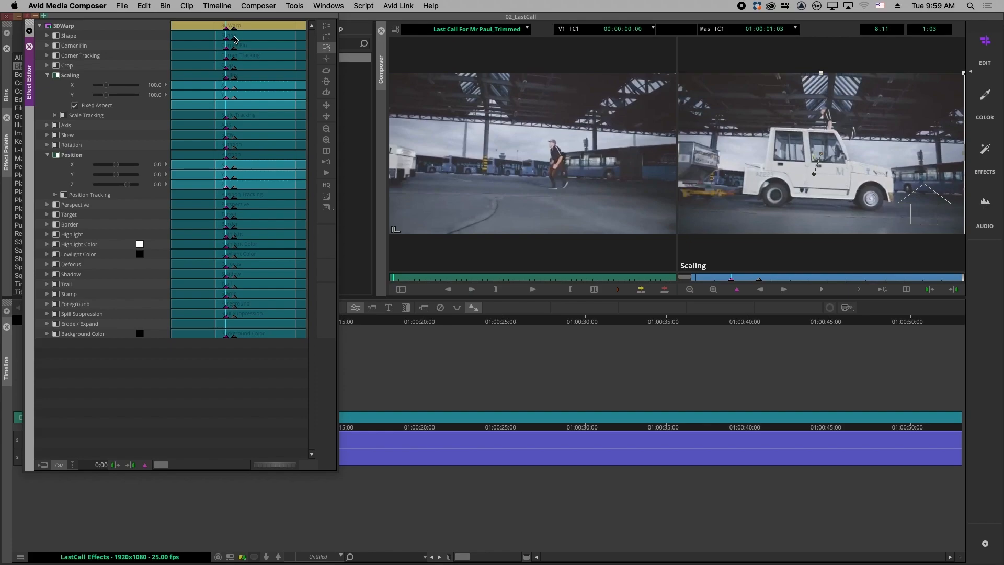
left_click(246, 33)
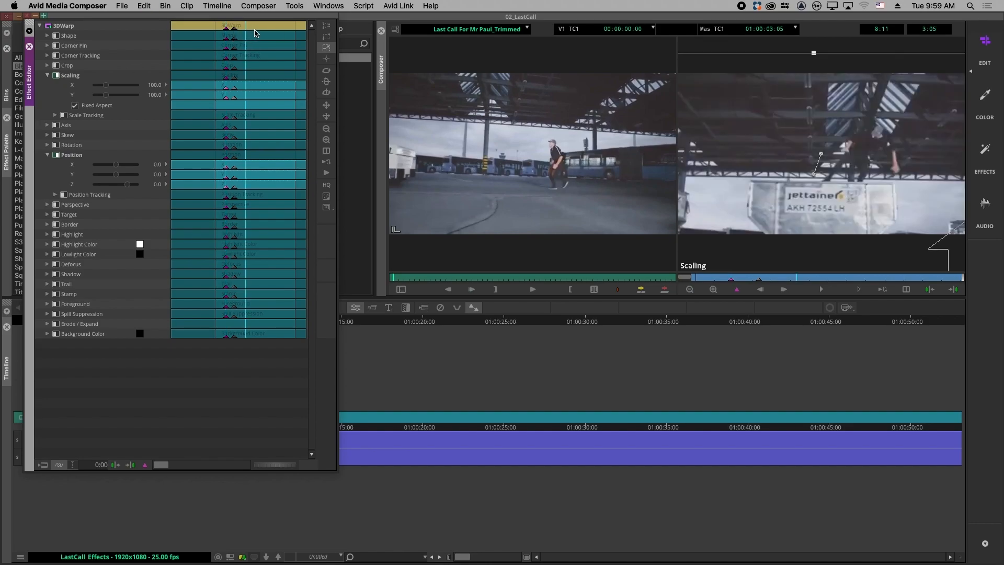
left_click(243, 31)
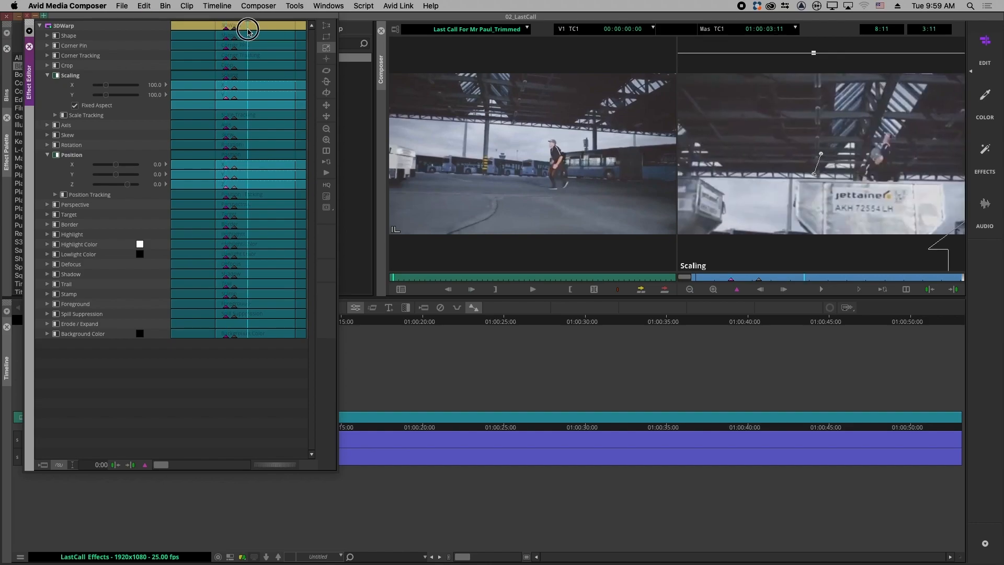
left_click(246, 30)
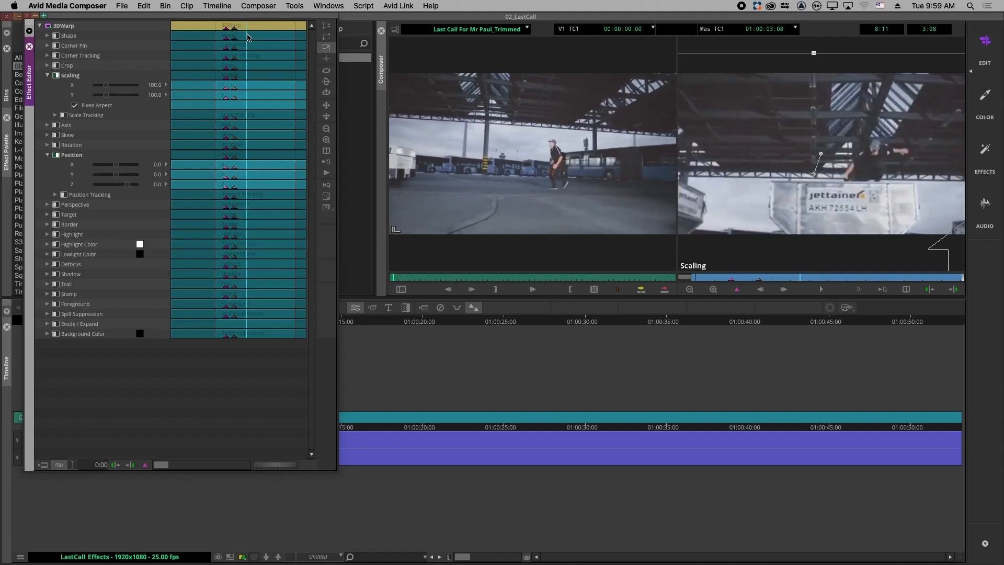
key("super+v")
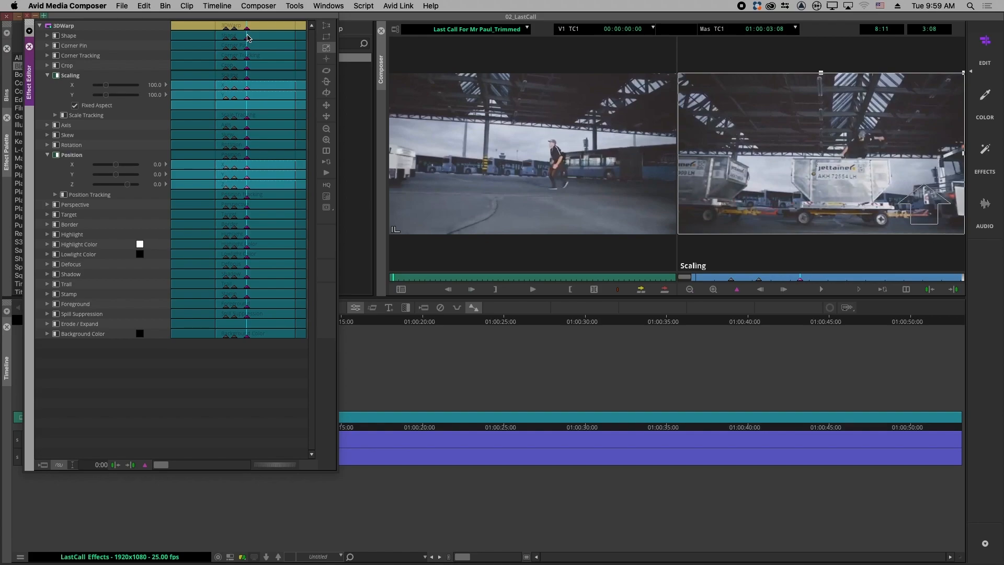
left_click_drag(246, 26, 216, 27)
key("space")
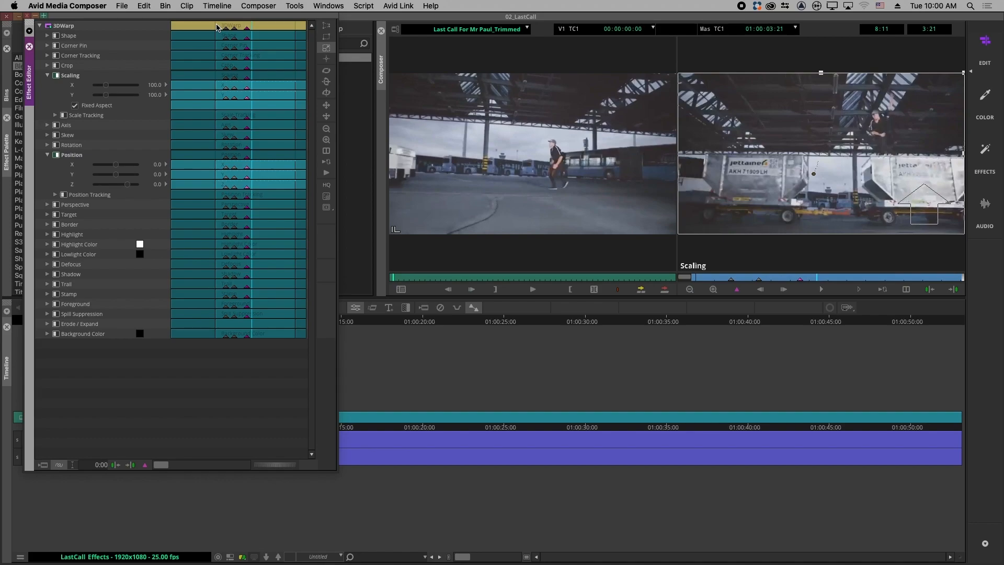
- Duplicate the 2:00 keyframe at 2:18 so the enlarged framing holds, and play the clip from its start
left_click(226, 29)
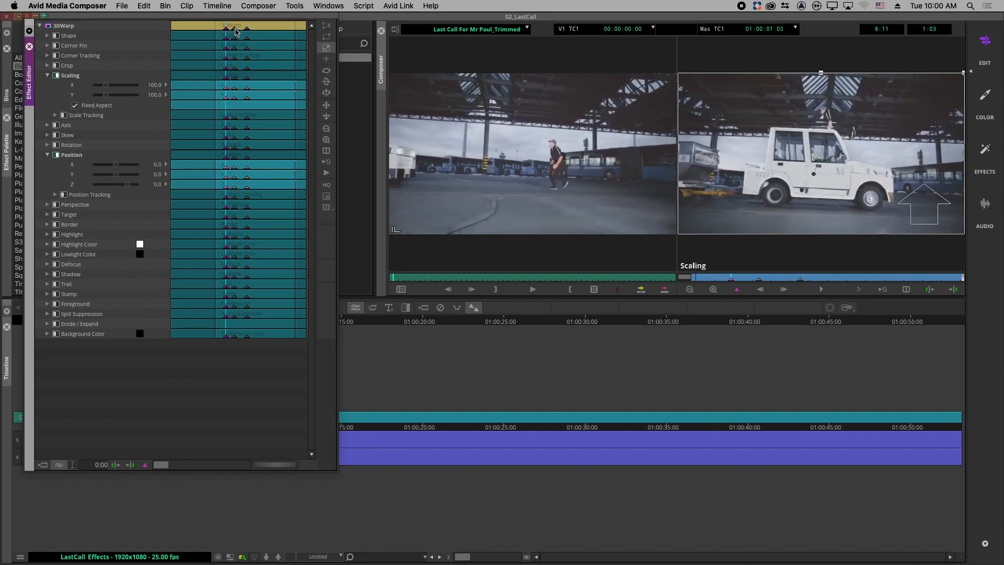
left_click(235, 30)
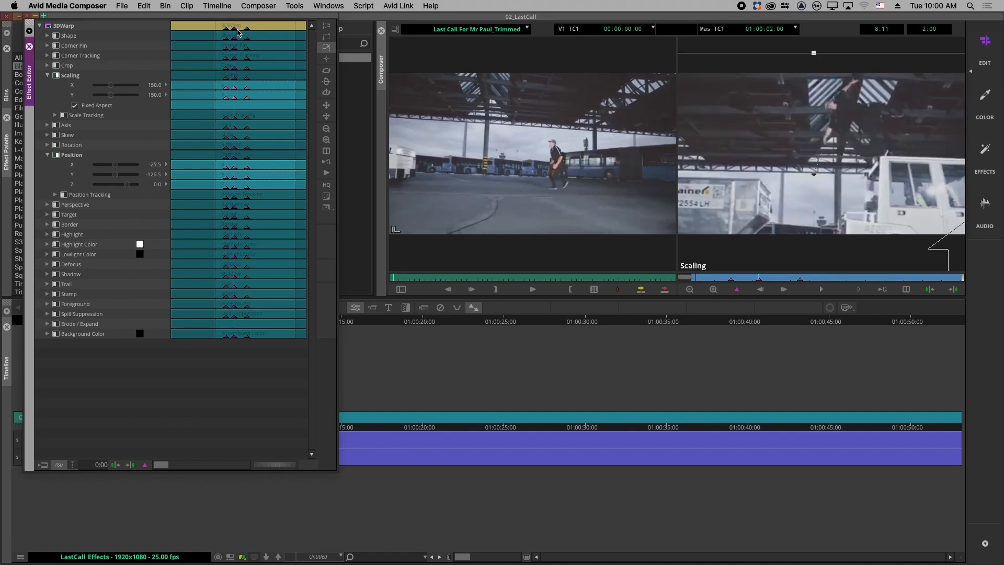
left_click(248, 30)
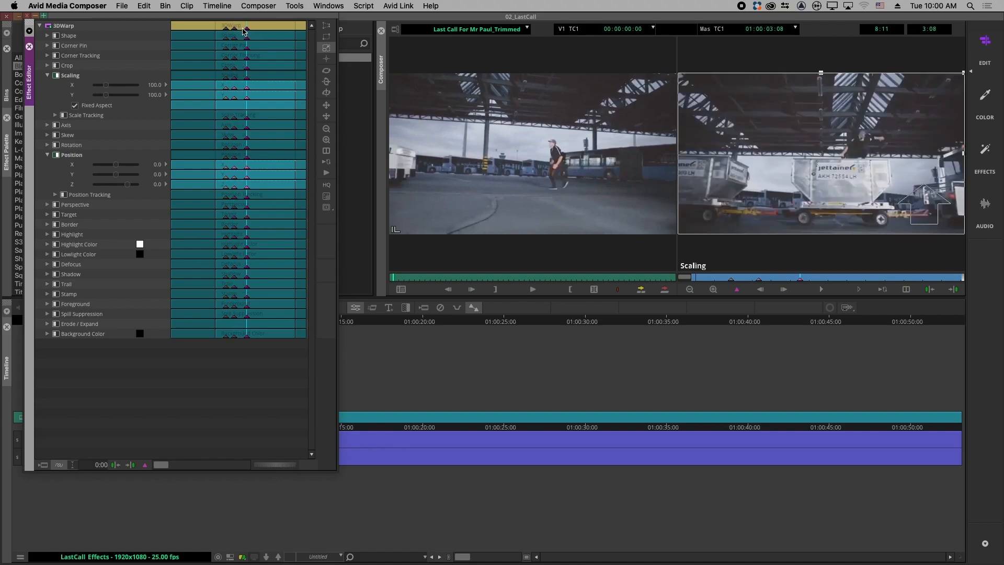
left_click(240, 30)
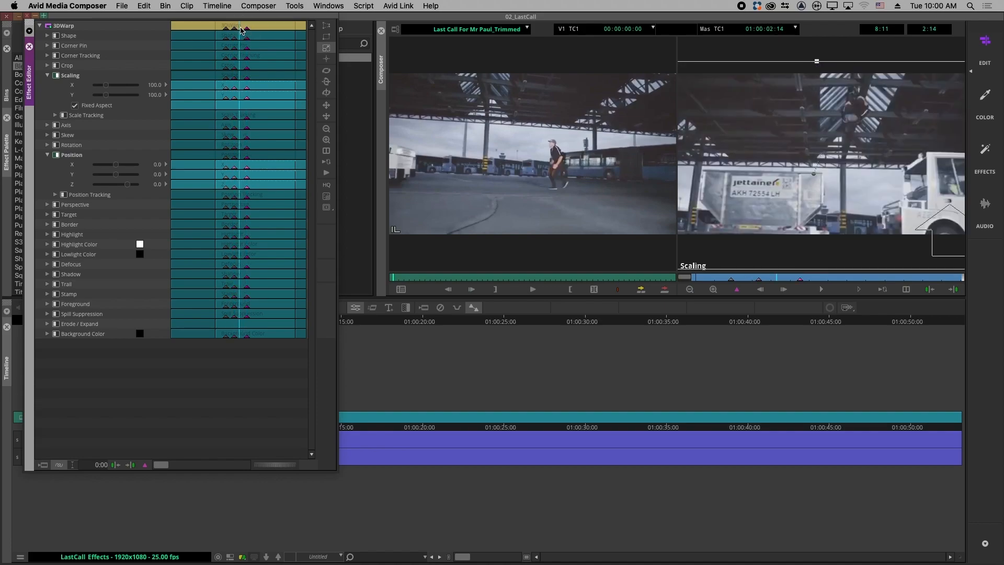
left_click(240, 28)
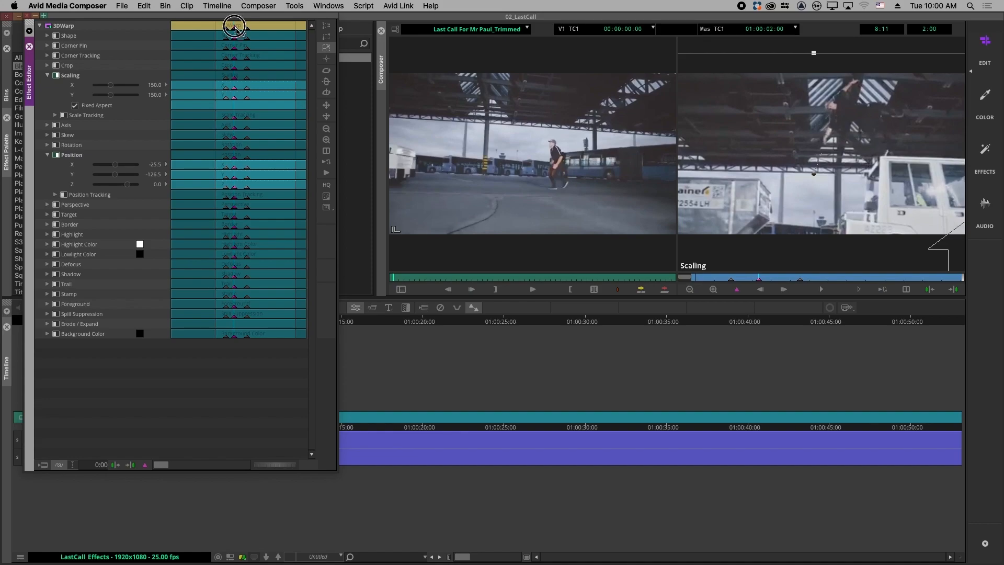
left_click_drag(240, 28, 241, 29)
key("super+v")
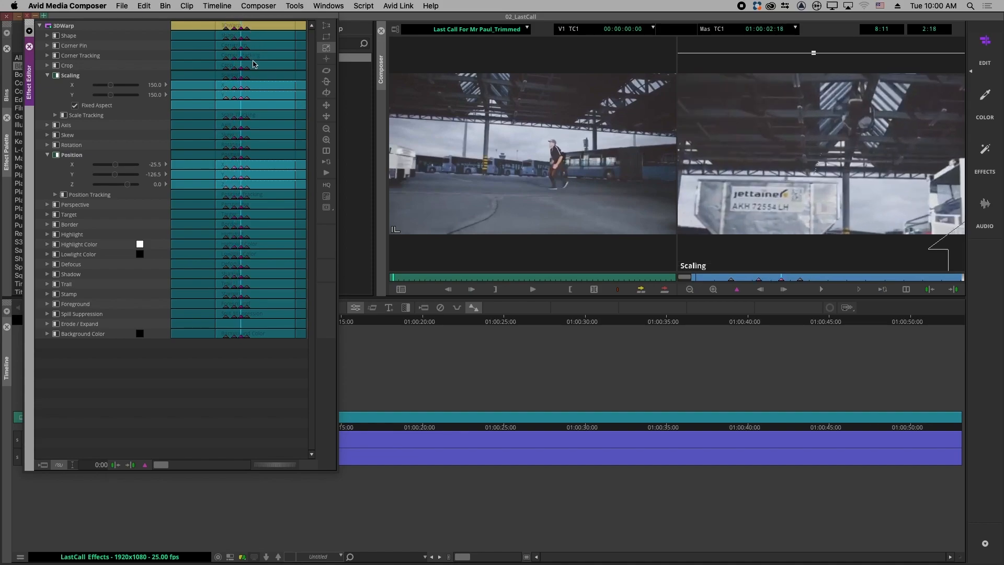
left_click_drag(242, 28, 216, 27)
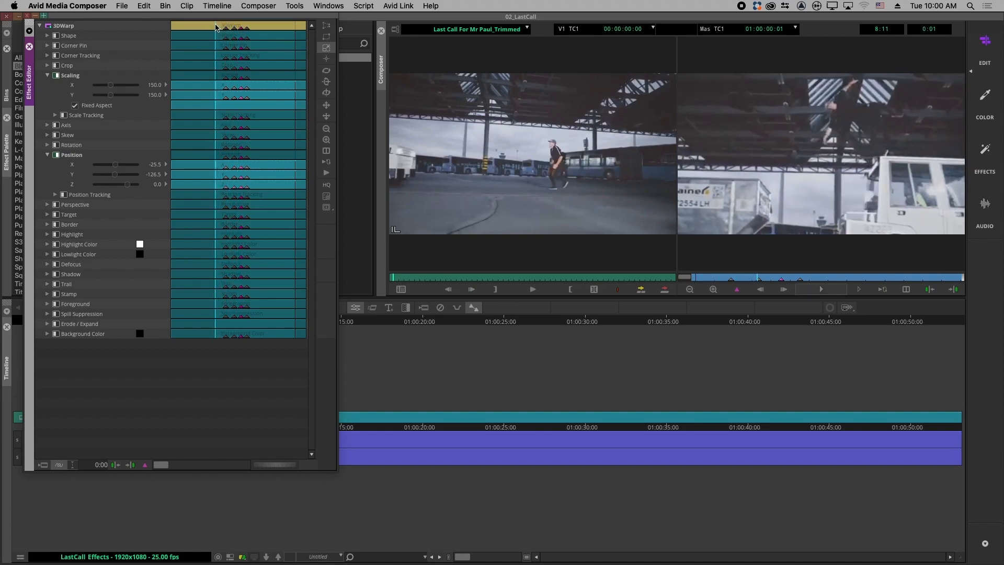
key("space")
- Shift the first keyframe slightly later in the effect and play the clip again from the start
left_click(220, 27)
left_click_drag(219, 28, 228, 26)
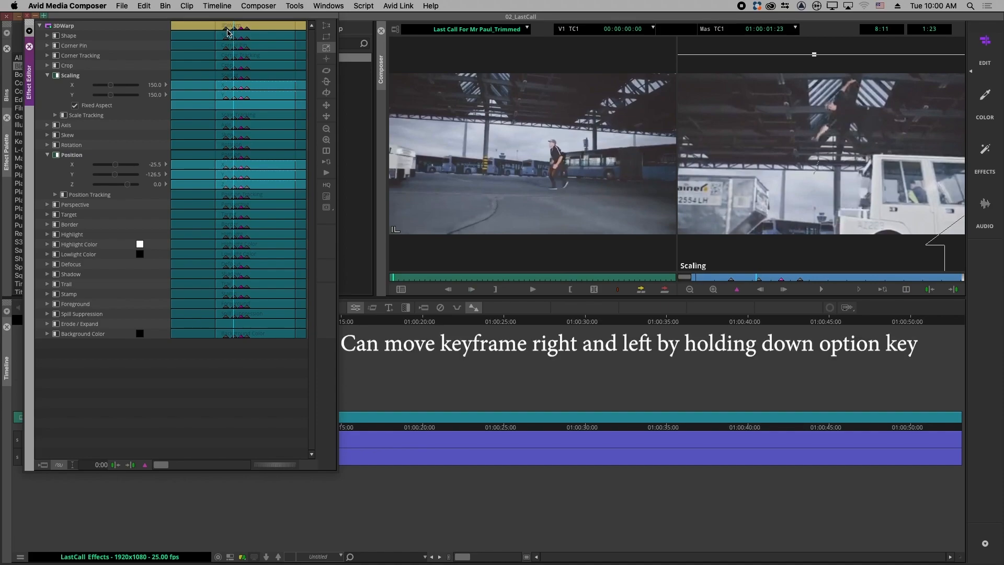
left_click(227, 30)
left_click(226, 28)
left_click_drag(232, 30, 214, 29)
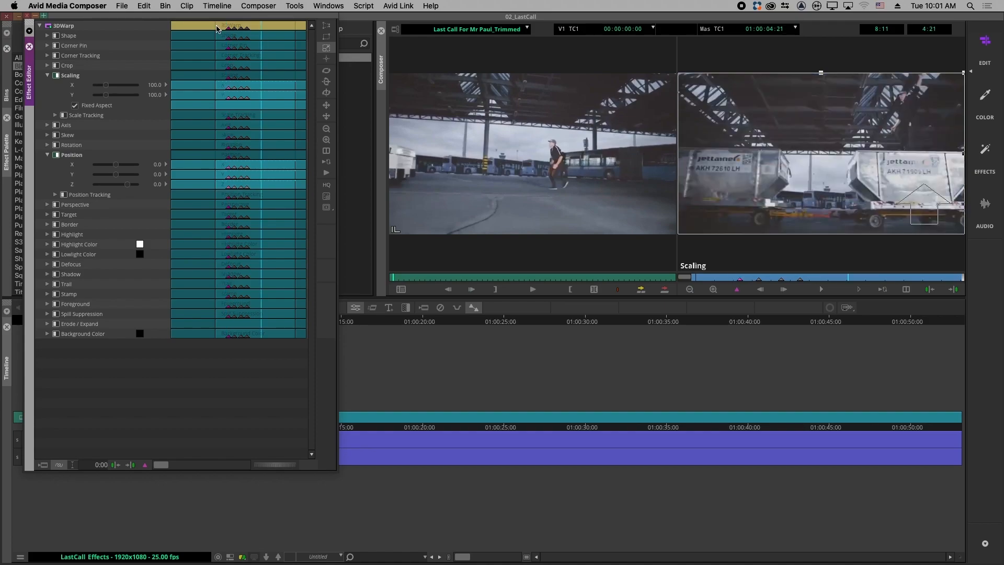
- Move the Effect Editor clear of the bins and create a new bin named Effects
left_click(226, 29)
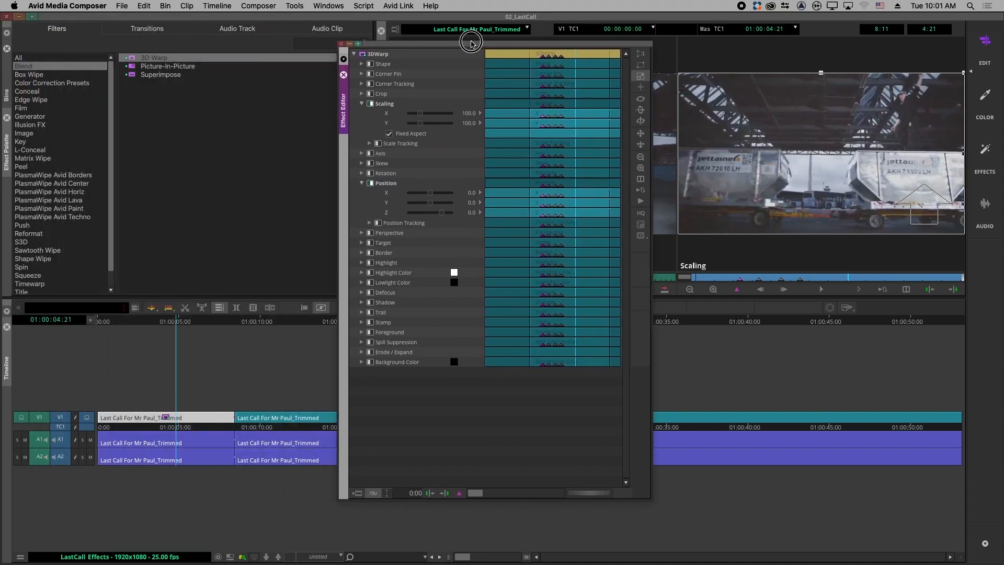
left_click_drag(408, 41, 452, 36)
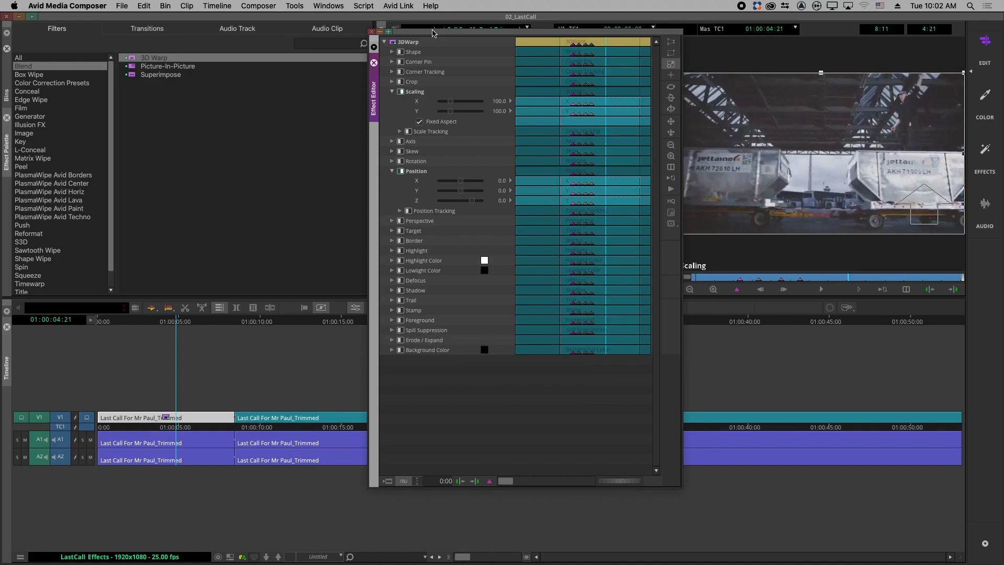
left_click(7, 90)
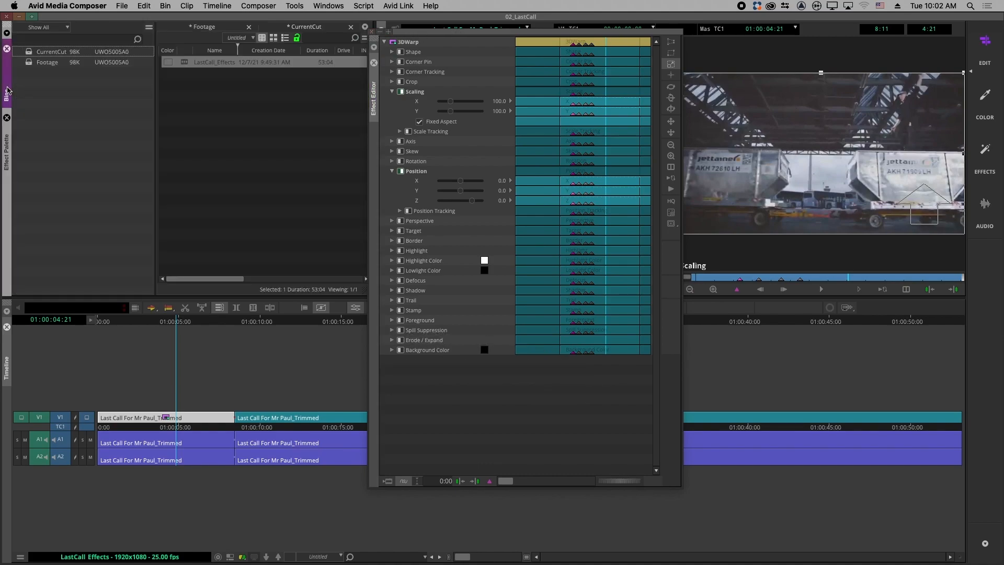
right_click(42, 77)
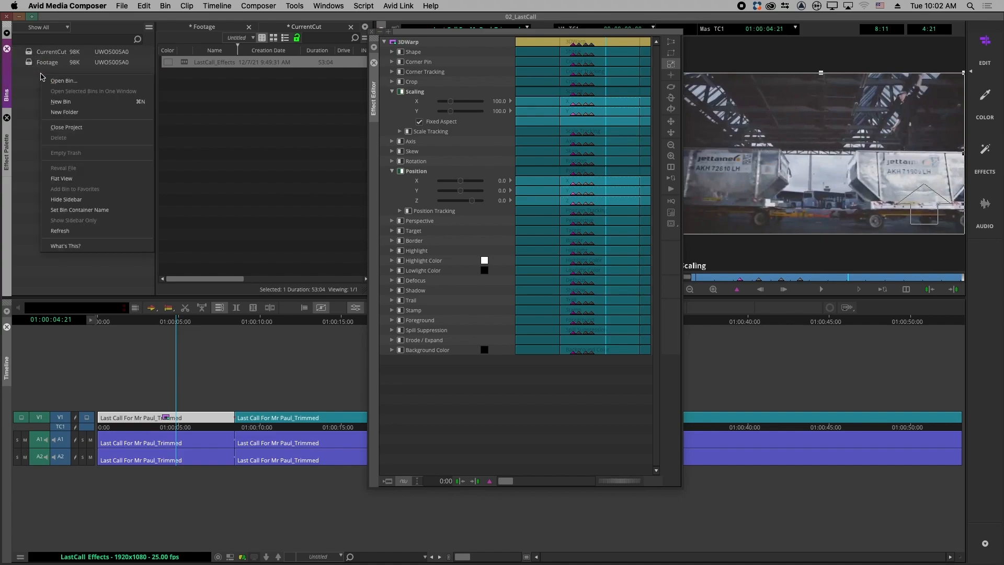
left_click(62, 101)
type("Effects")
key("Return")
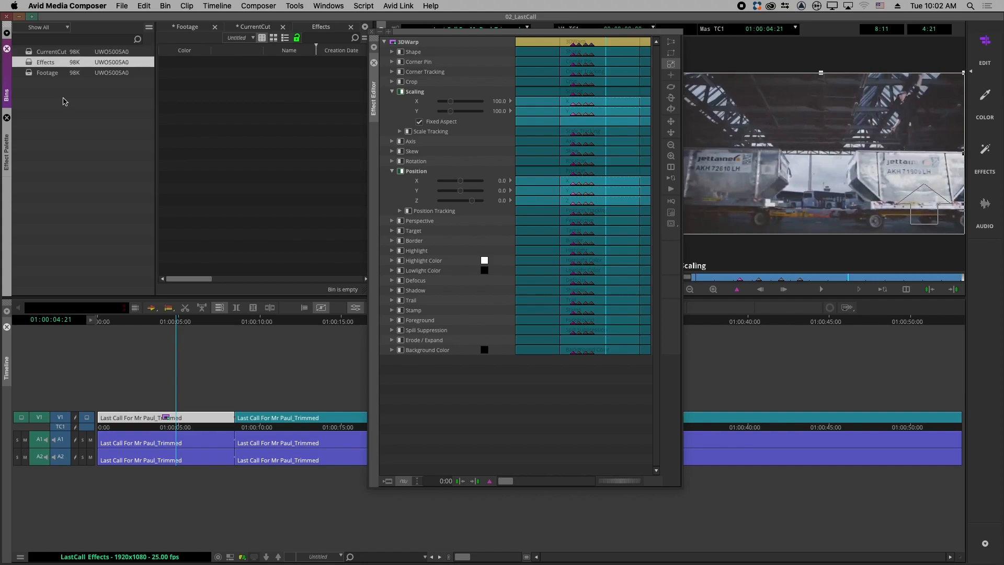
- Save the keyframed 3D Warp effect to the Effects bin and name it "Zoom in and out"
left_click(396, 47)
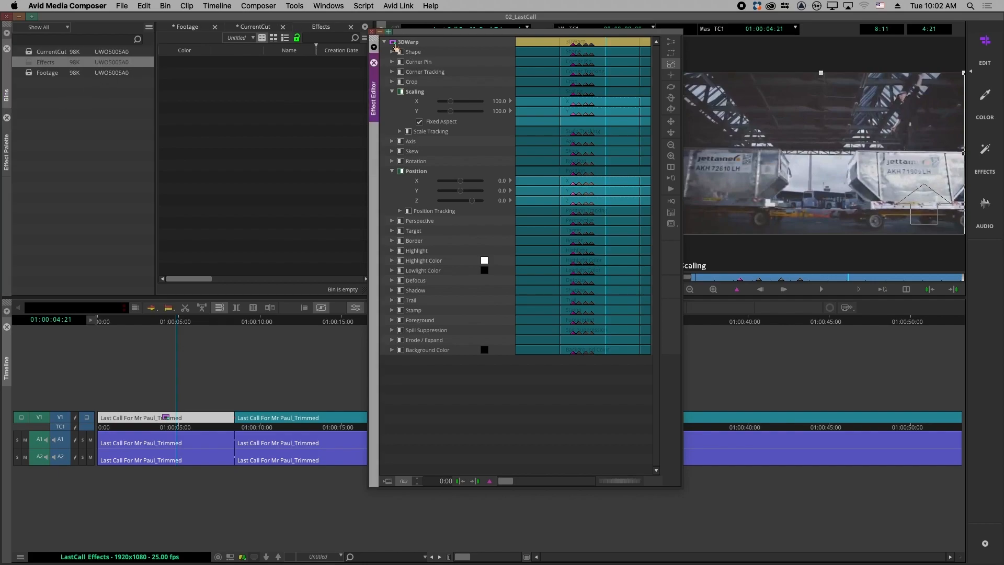
left_click_drag(394, 43, 246, 98)
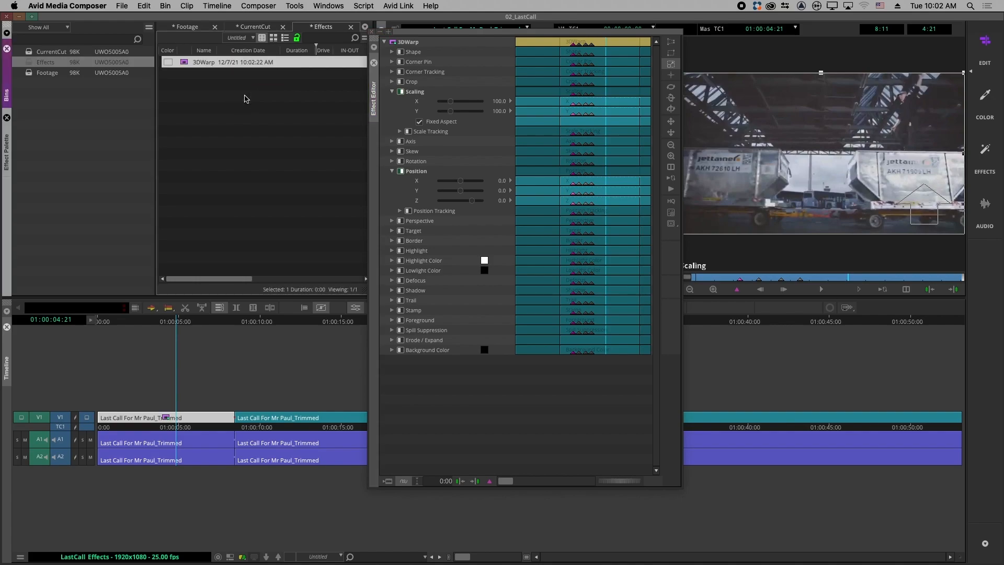
left_click(203, 62)
type("Zoom in and")
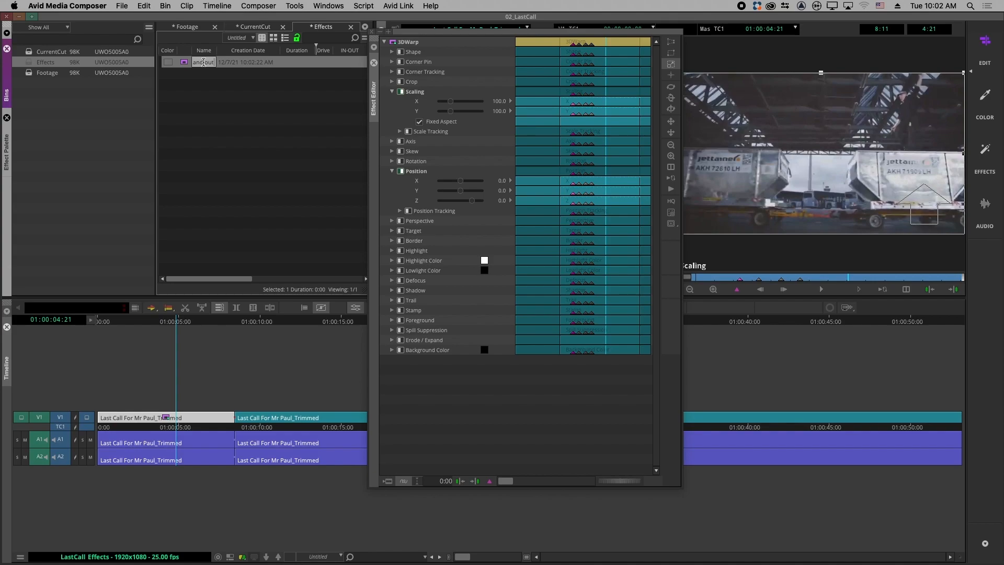
left_click(224, 92)
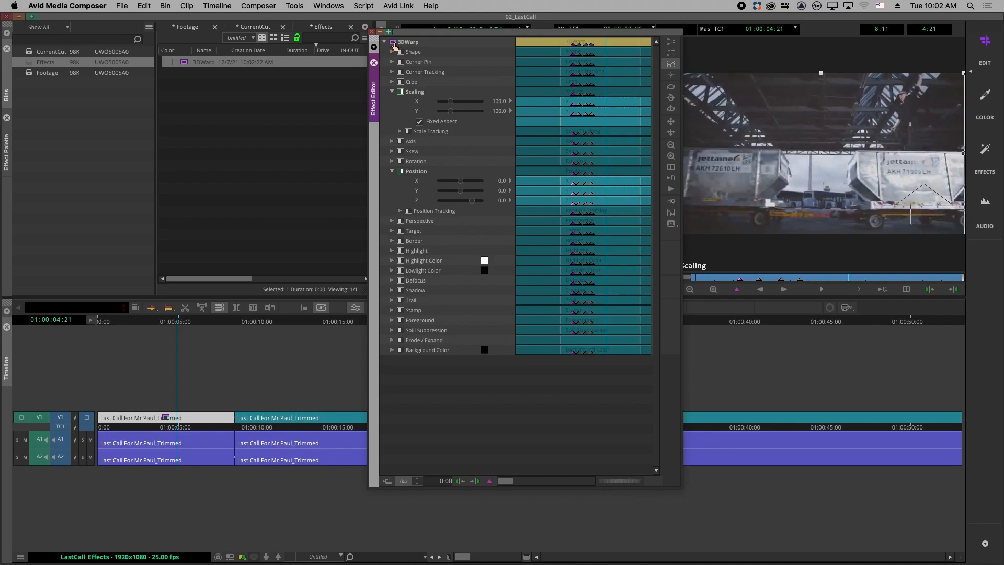
left_click(246, 92)
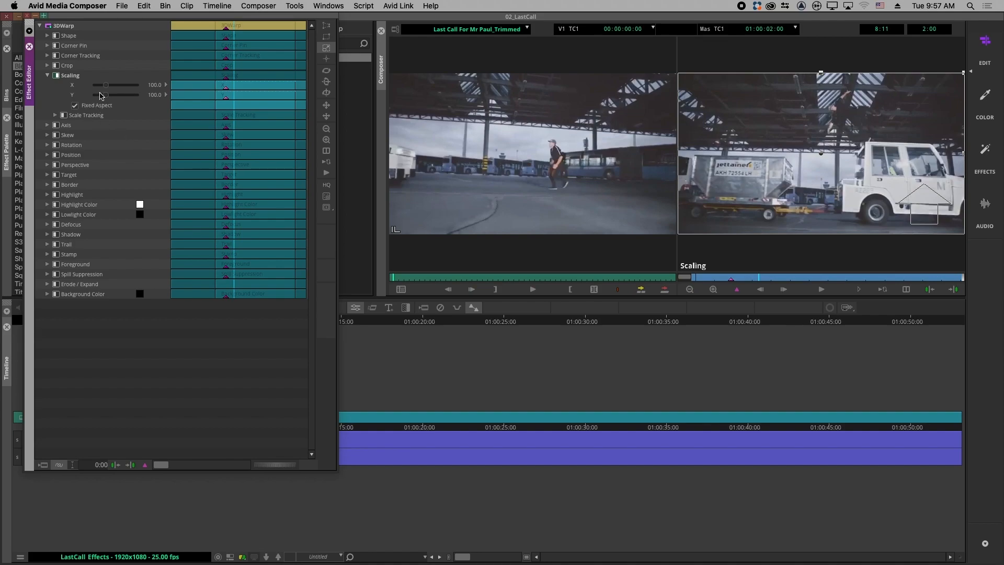
- Set the Scaling to 150 at the 2:00 keyframe and reduce it at the 1:03 keyframe
left_click_drag(106, 85, 112, 90)
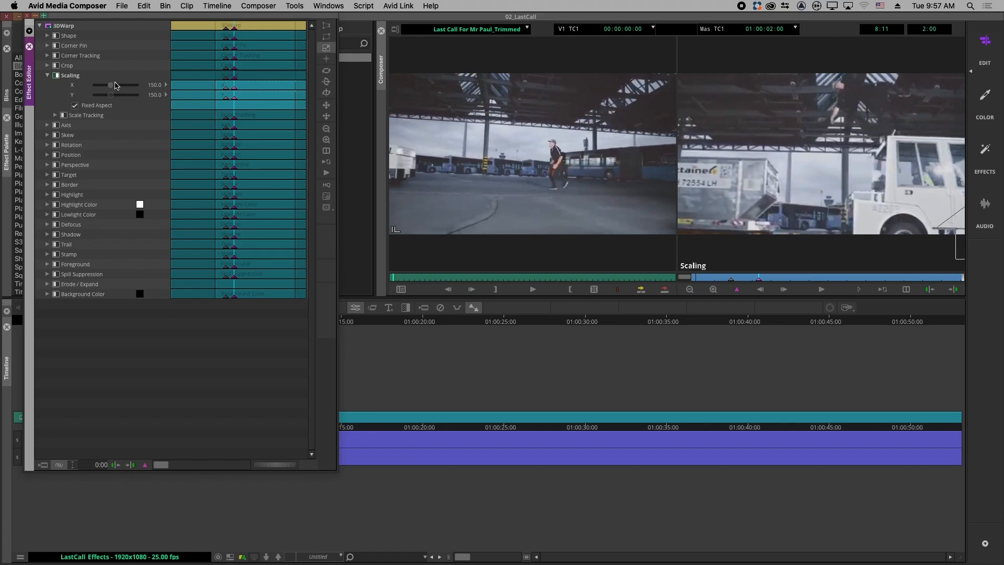
left_click_drag(233, 82, 226, 52)
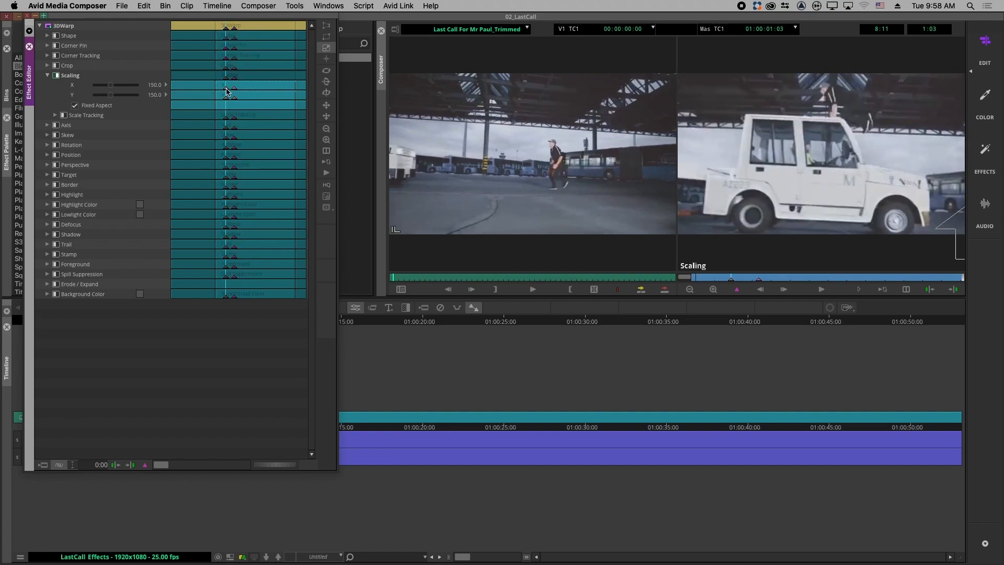
left_click_drag(110, 96, 105, 98)
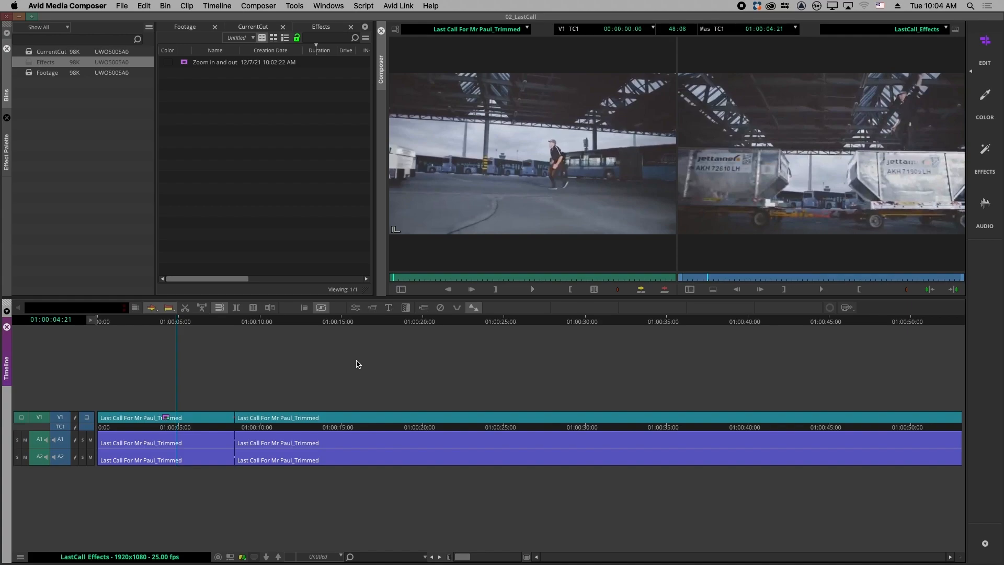
- Add a new video track to the LastCall_Effects sequence
right_click(357, 350)
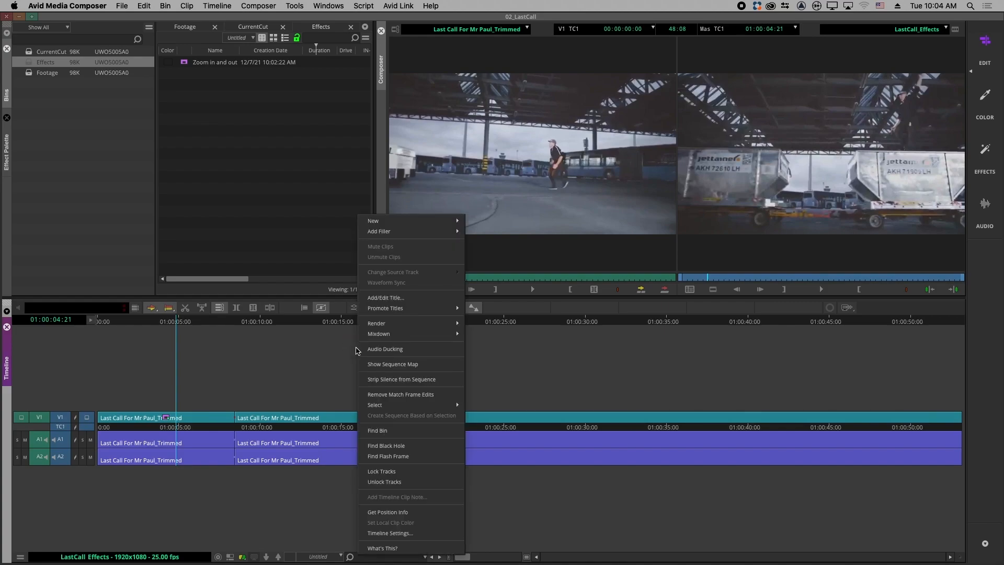
mouse_move(429, 222)
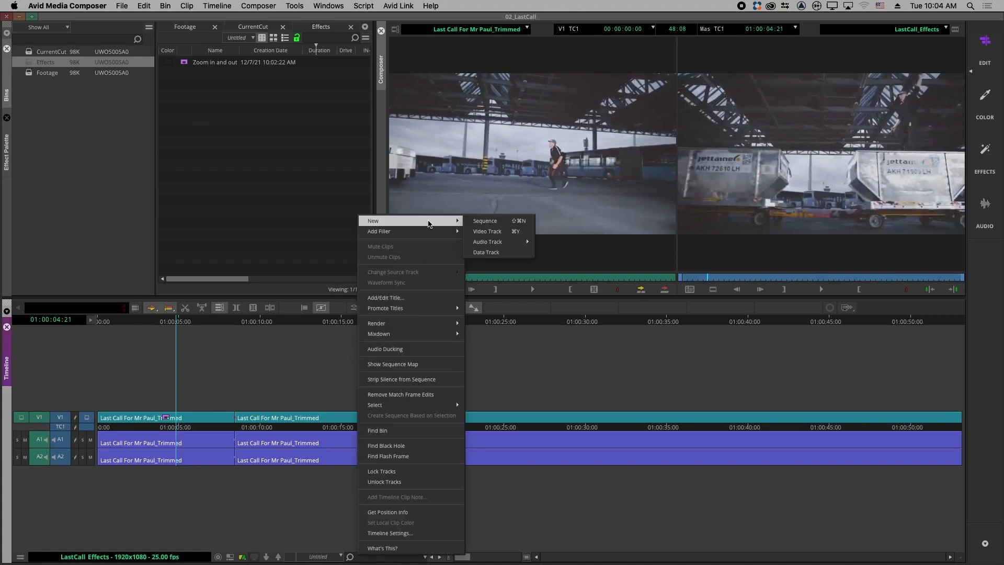
left_click(502, 236)
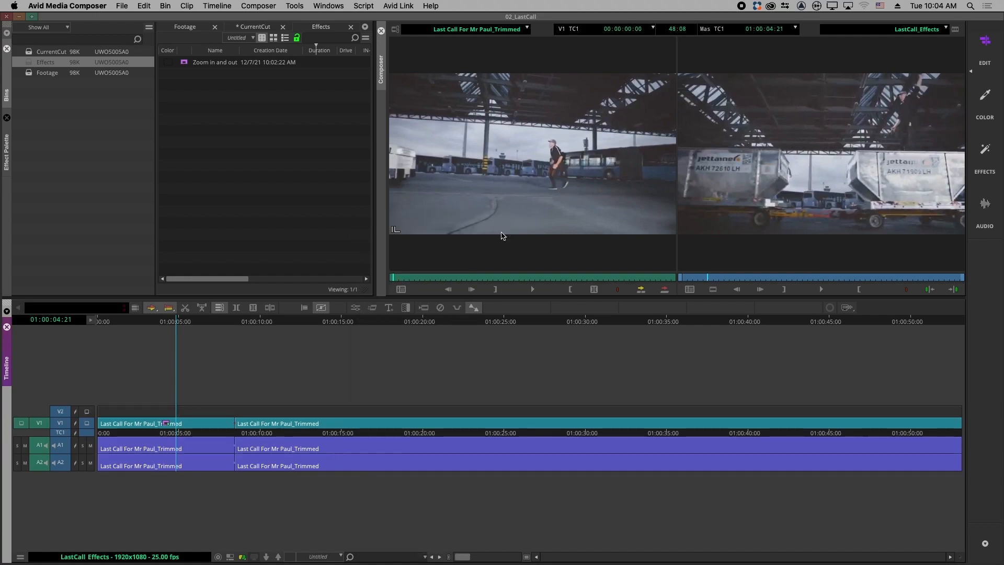
- Apply the Film category's 1.85 Mask effect to the filler on track V2
left_click(8, 160)
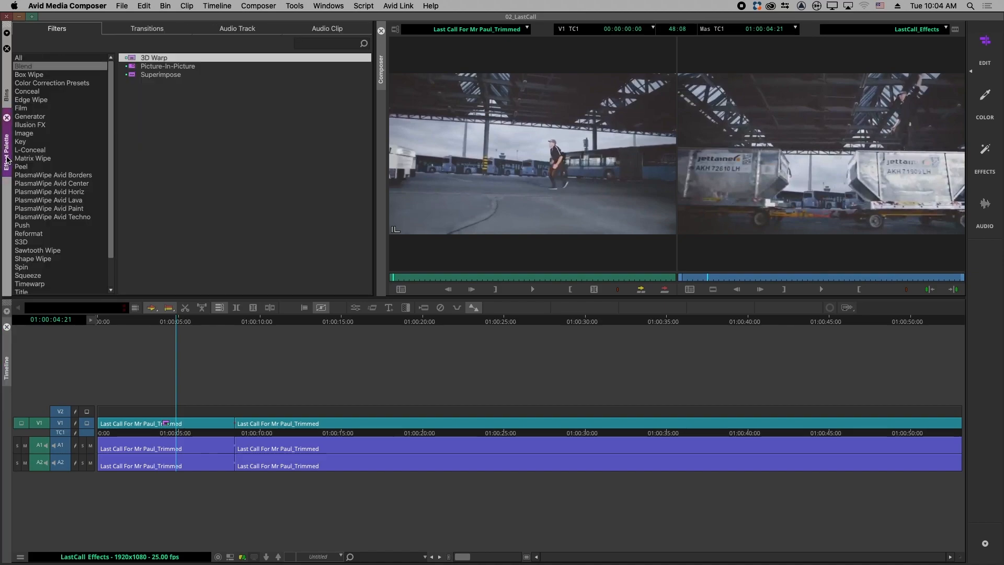
left_click(29, 110)
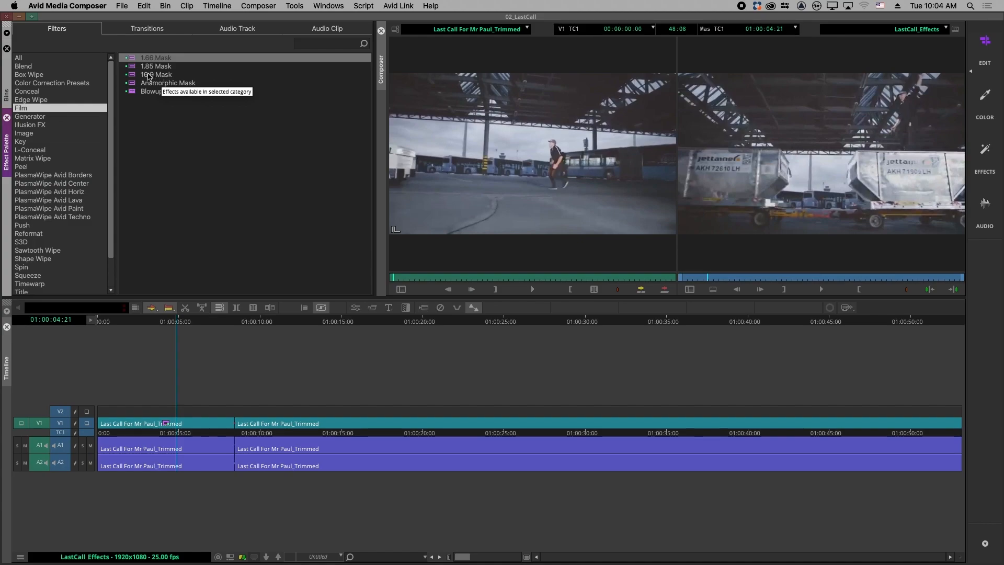
left_click(142, 67)
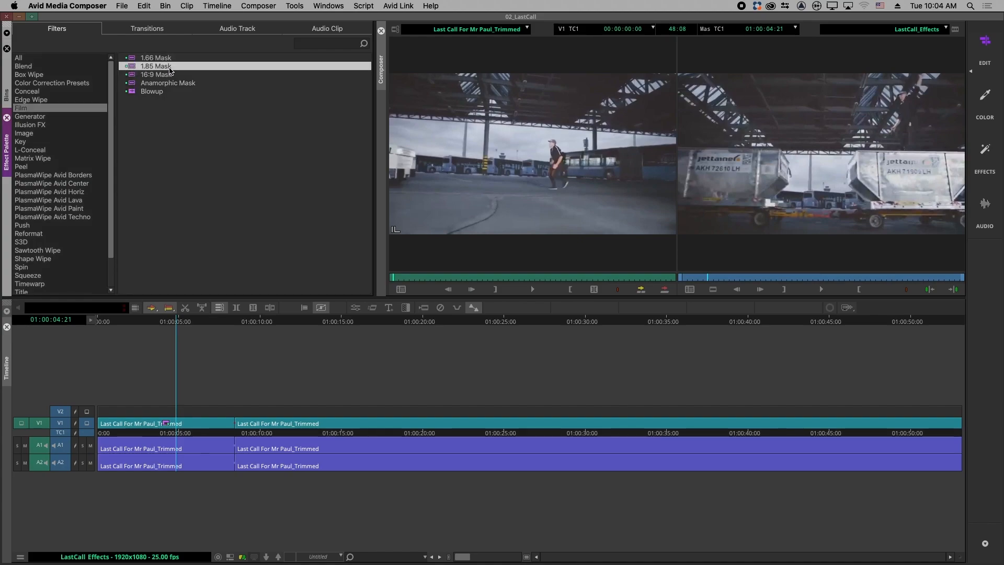
left_click_drag(132, 68, 233, 414)
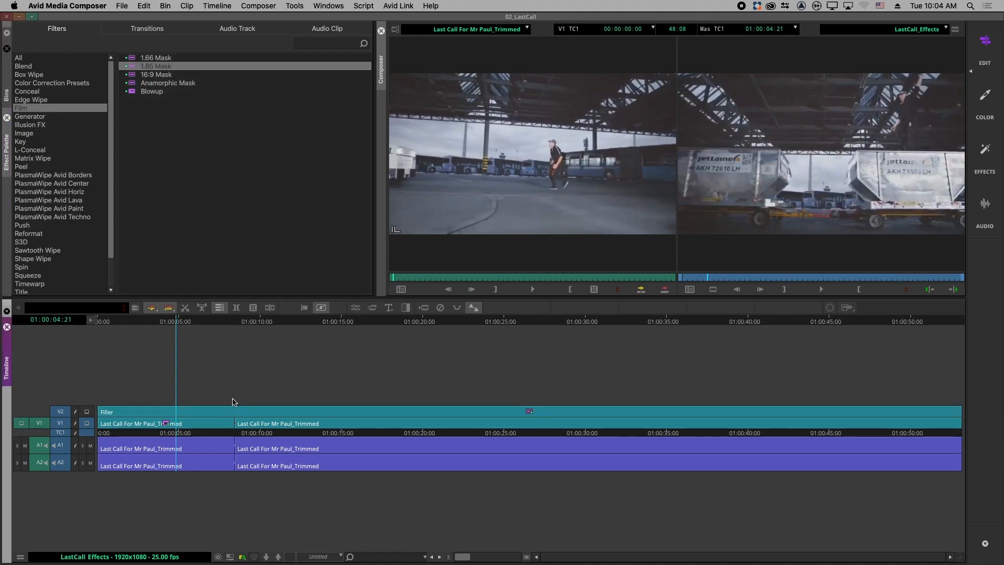
- Switch video monitoring to V2 and scrub the sequence to compare the picture with and without the mask
left_click_drag(173, 324, 153, 331)
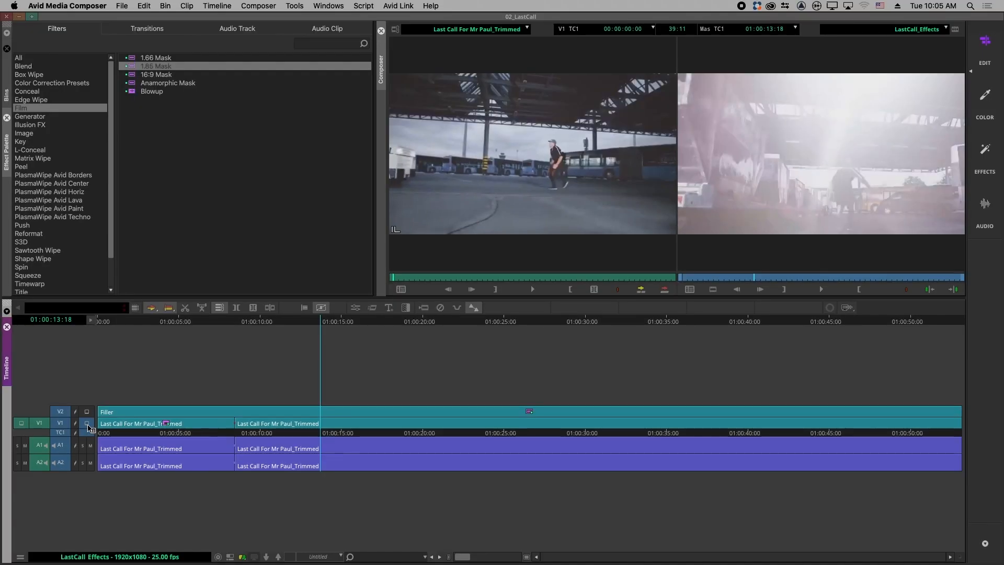
left_click(173, 403)
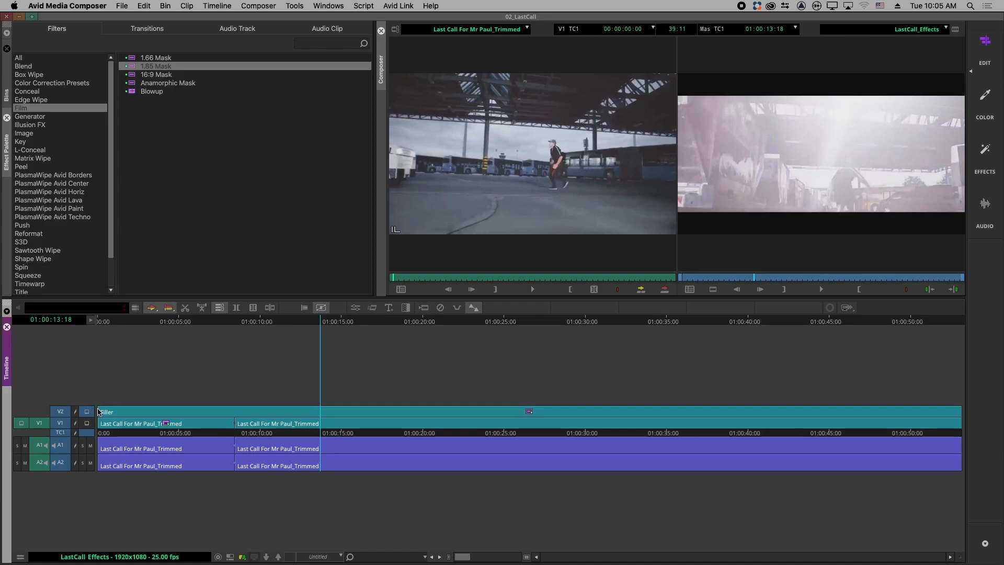
left_click_drag(294, 324, 273, 321)
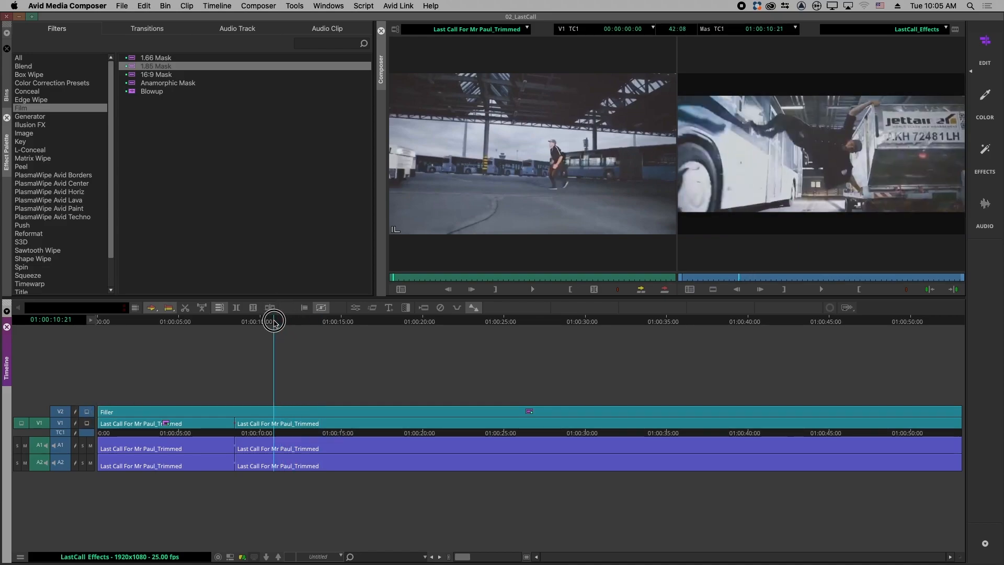
left_click(88, 423)
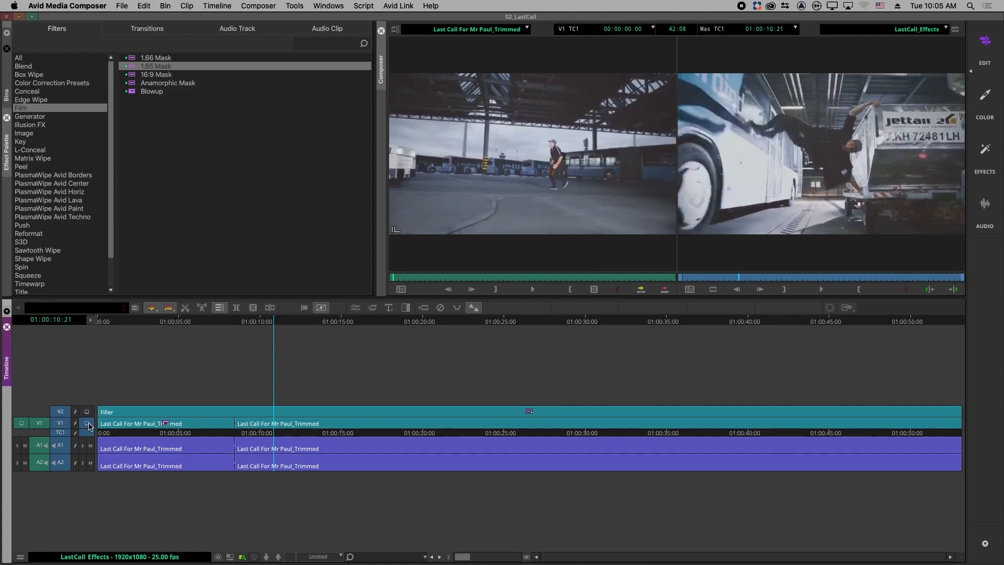
left_click(88, 413)
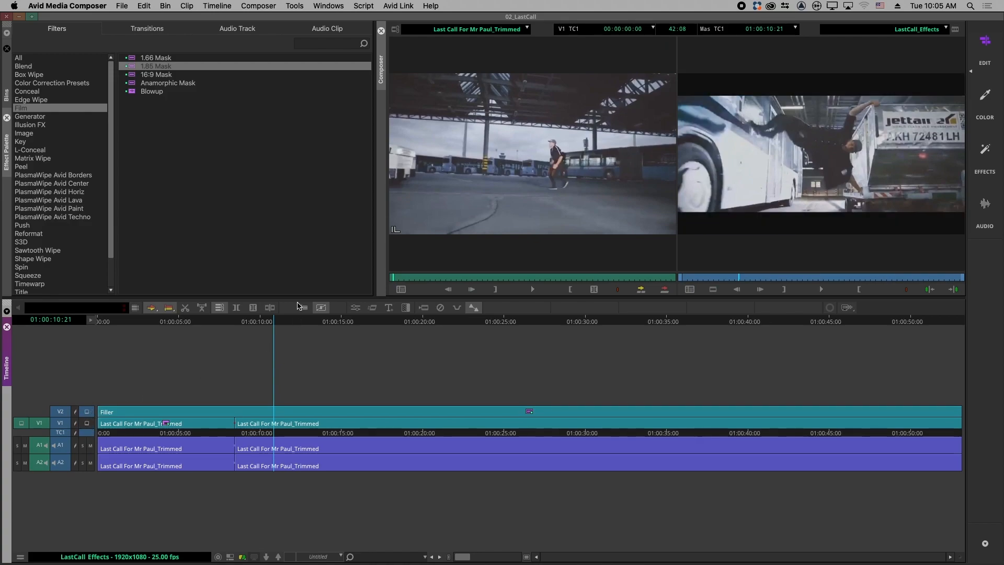
left_click(263, 323)
left_click_drag(264, 323, 139, 325)
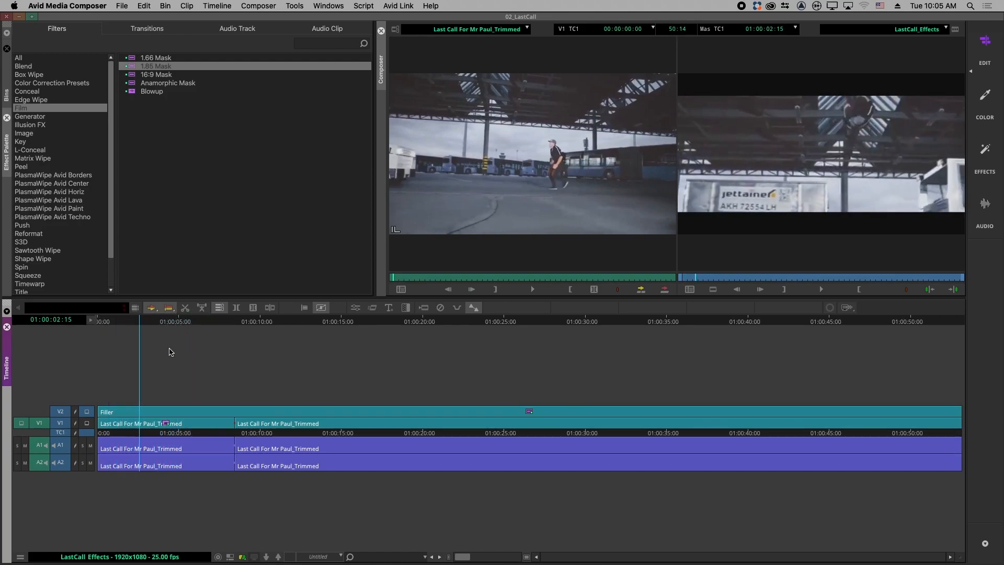
- Examine the 3D Warp parameters of the first V1 clip in the Effect Editor and close the editor
left_click(167, 424)
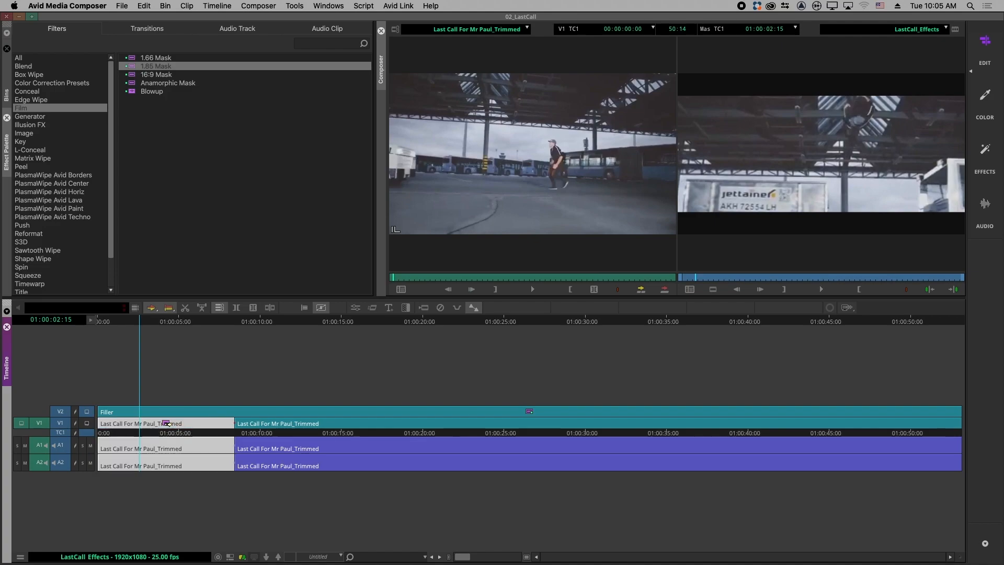
left_click(355, 308)
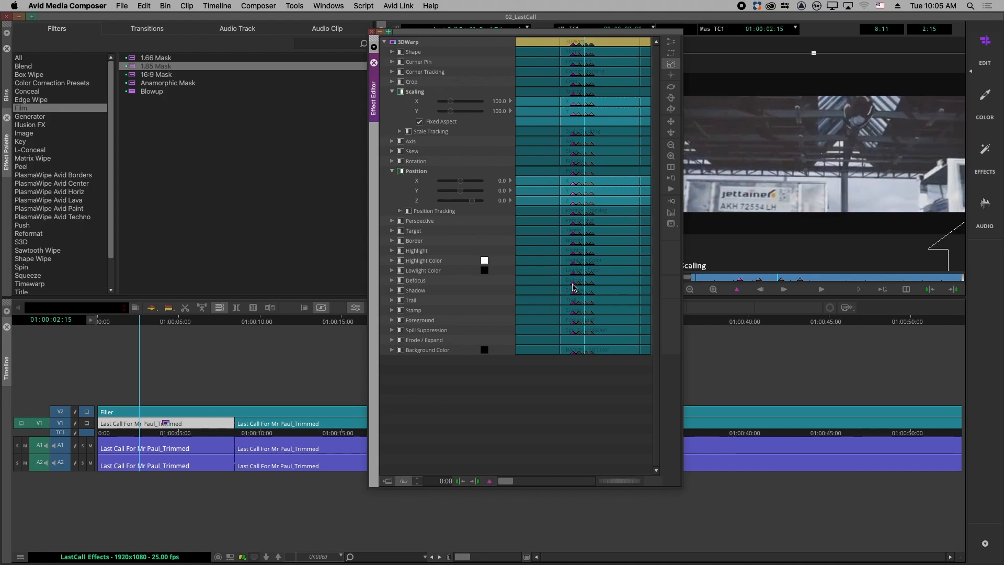
left_click(368, 30)
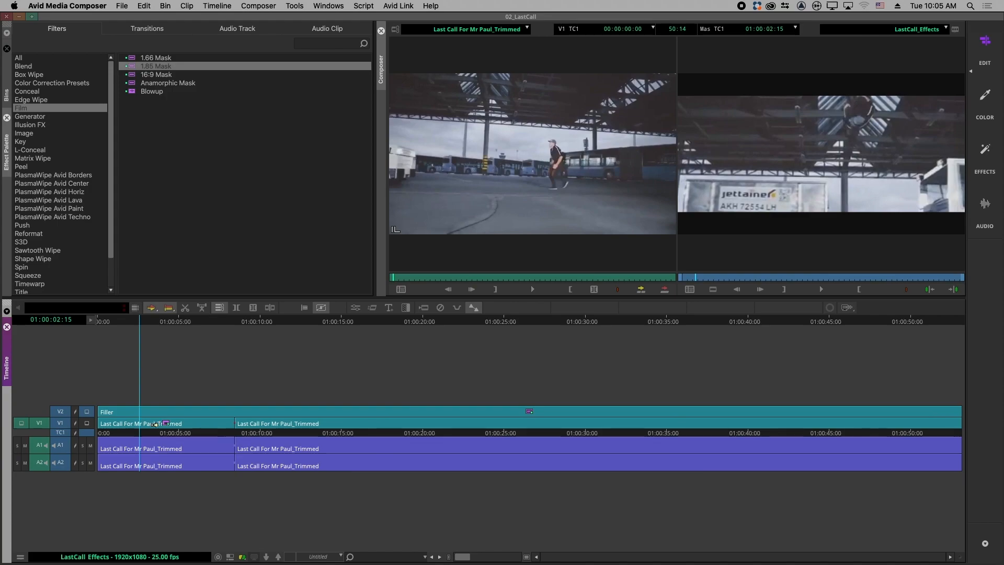
- Open the V2 filler's 1.85 Mask in the Effect Editor and examine its scaling and position parameters
left_click(155, 425)
left_click(363, 411)
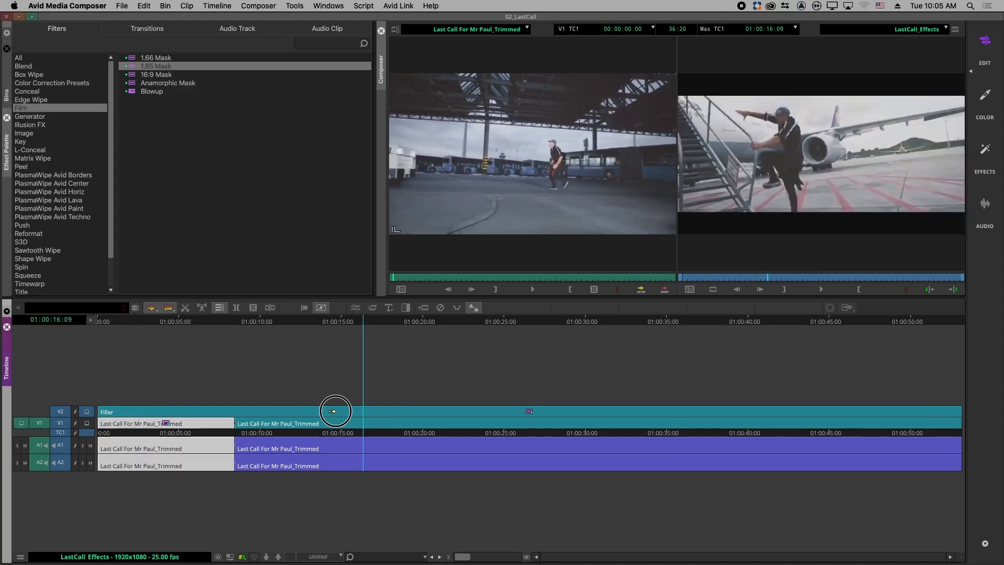
left_click(356, 308)
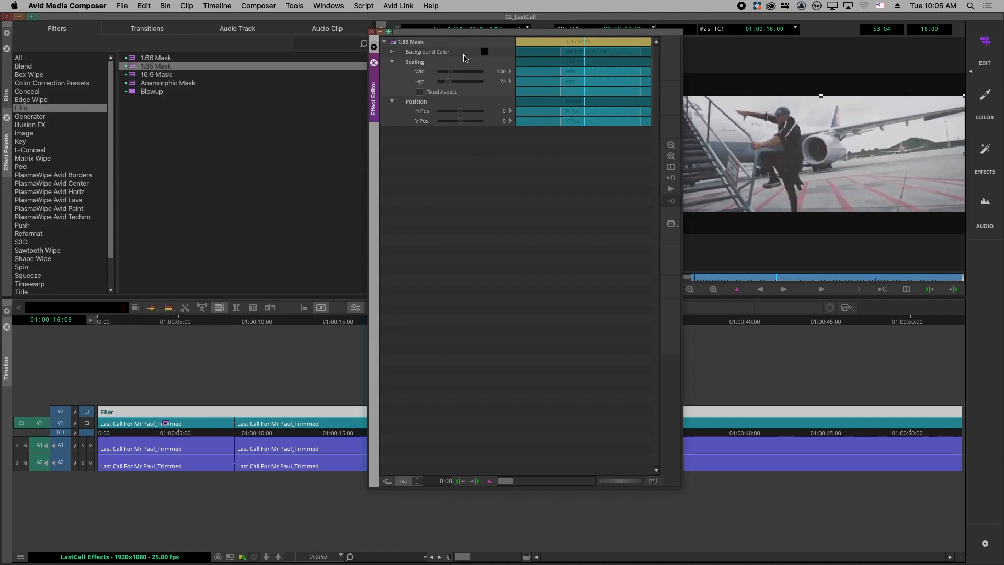
left_click(452, 72)
mouse_move(453, 74)
left_mouse_down()
mouse_move(472, 76)
mouse_move(432, 74)
mouse_move(447, 74)
left_mouse_up()
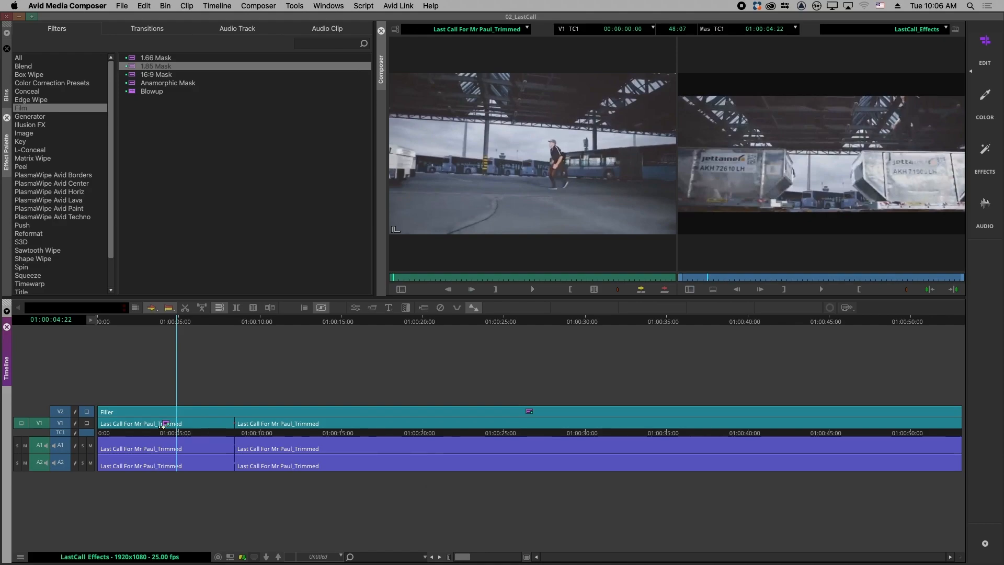
- Try the Image category's Flop effect on the first V1 clip in place of its 3D Warp
left_click(161, 424)
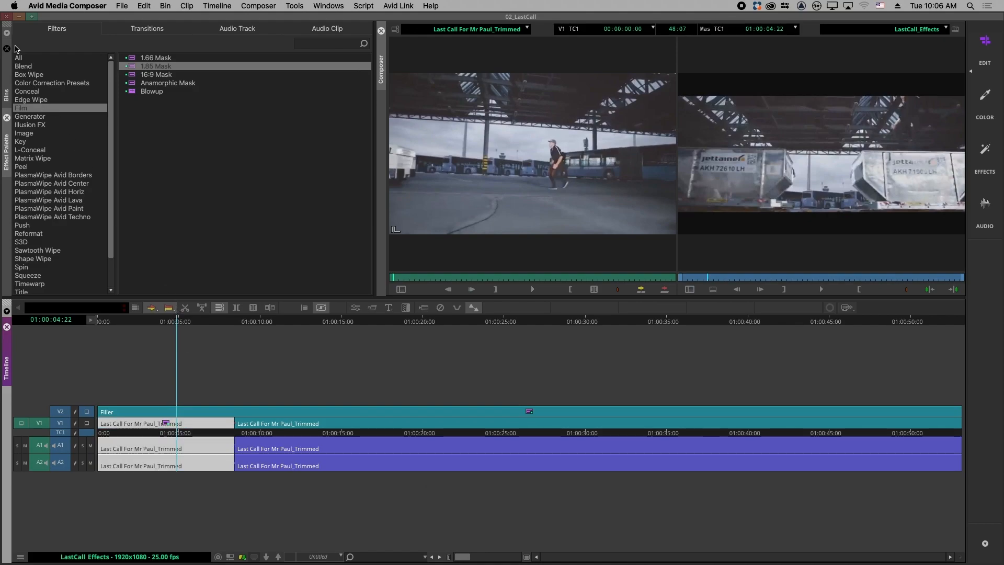
left_click(32, 134)
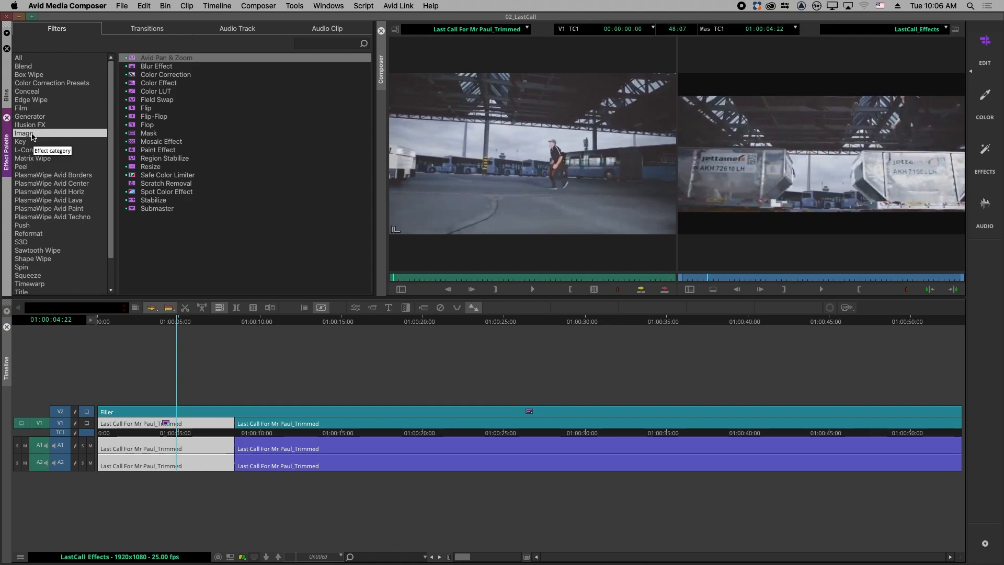
left_click(135, 107)
left_click(135, 125)
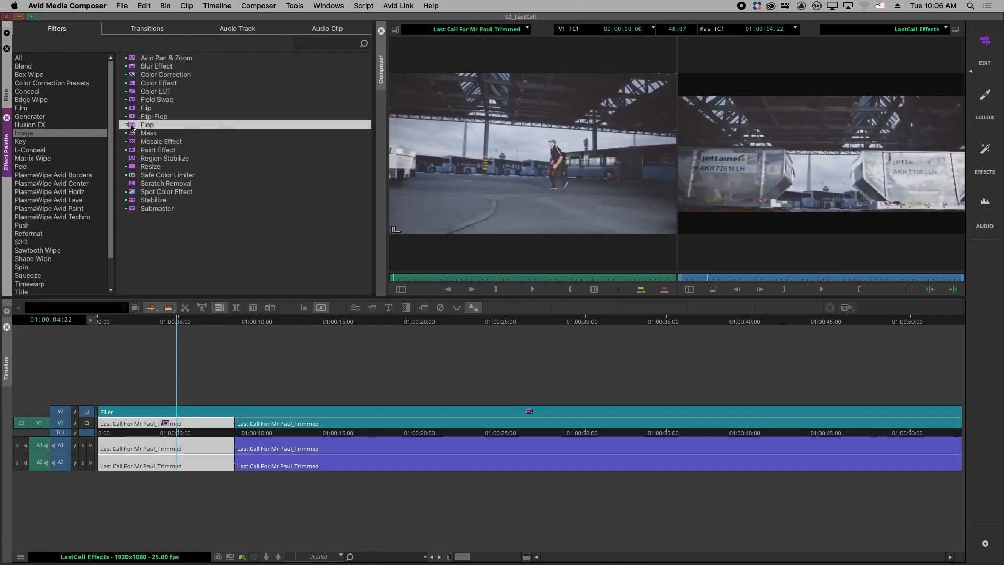
left_click_drag(133, 128, 165, 423)
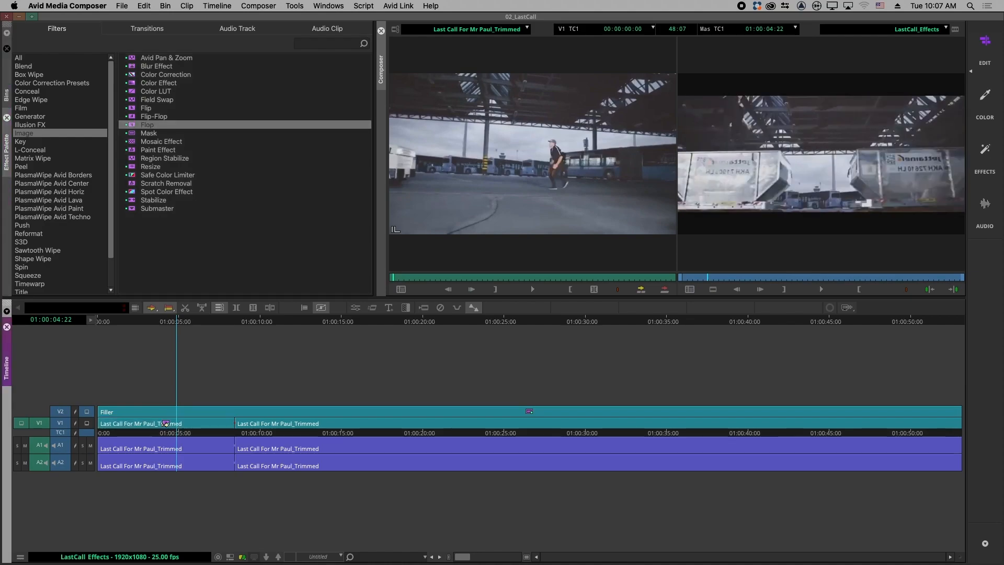
- Scrub through the flopped first clip and expand its nested tracks to check which effects it contains
left_click_drag(140, 324, 184, 328)
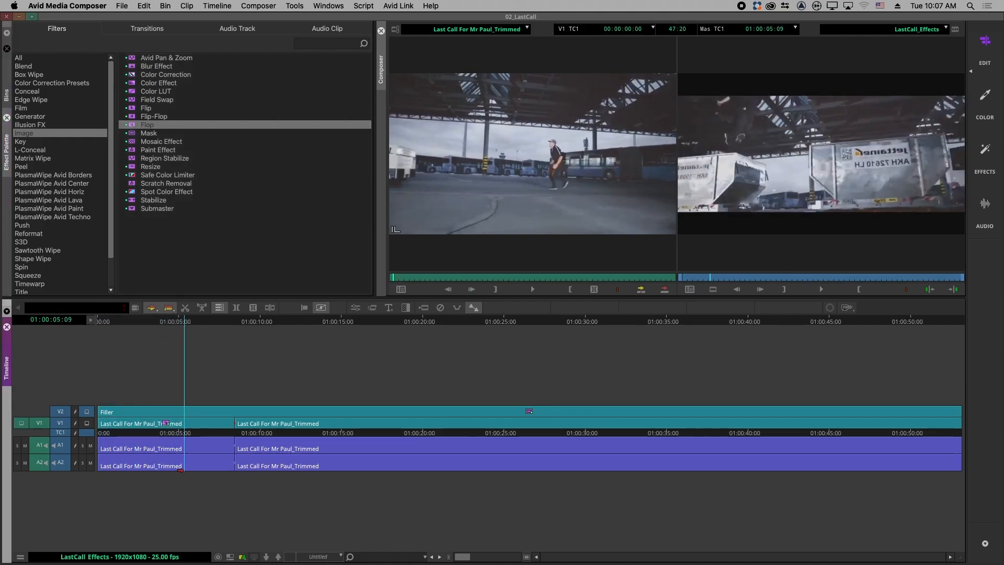
double_click(175, 424)
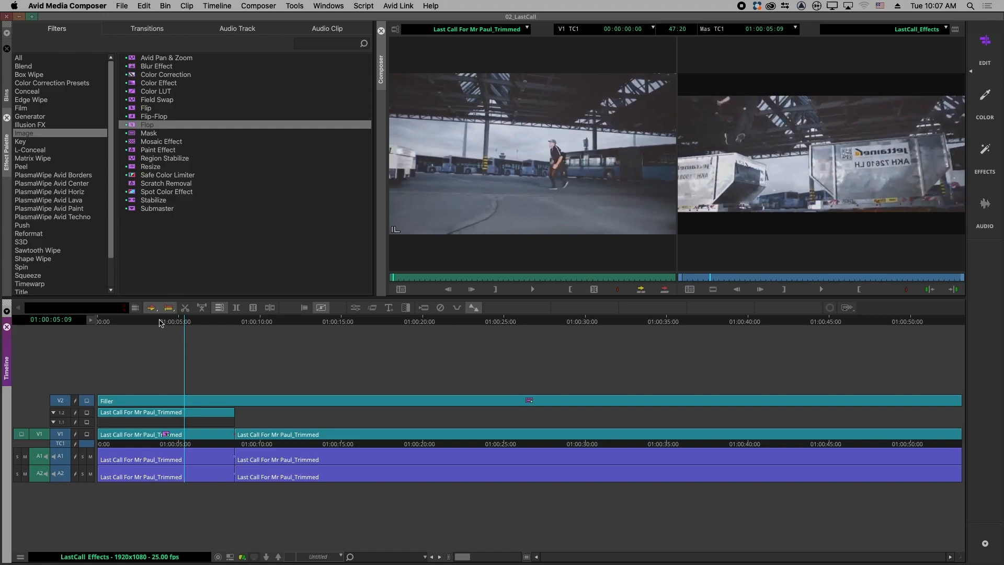
left_click_drag(160, 324, 207, 327)
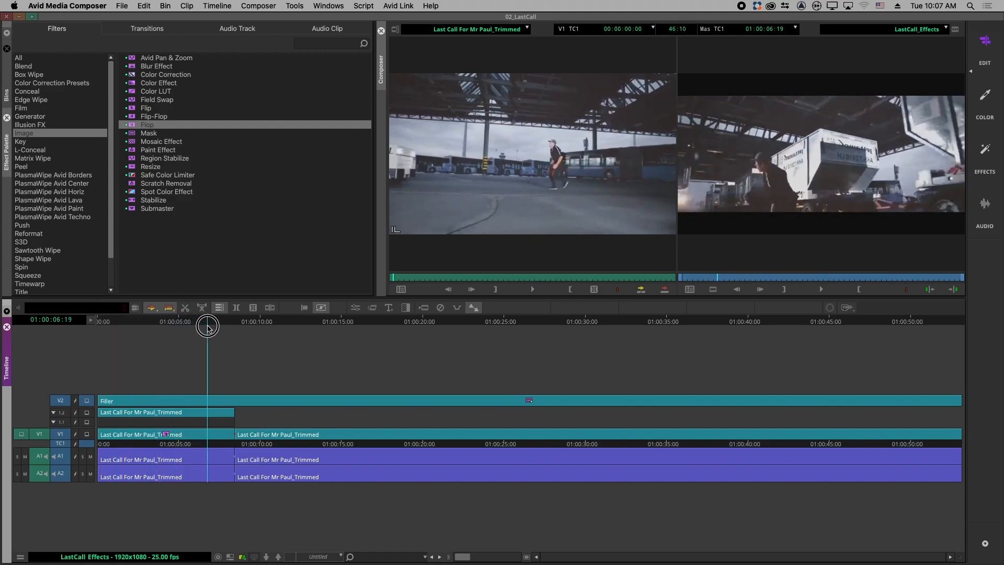
- Layer the Flop effect on top of the first V1 clip's 3D Warp and check the nested effects
left_click(130, 434)
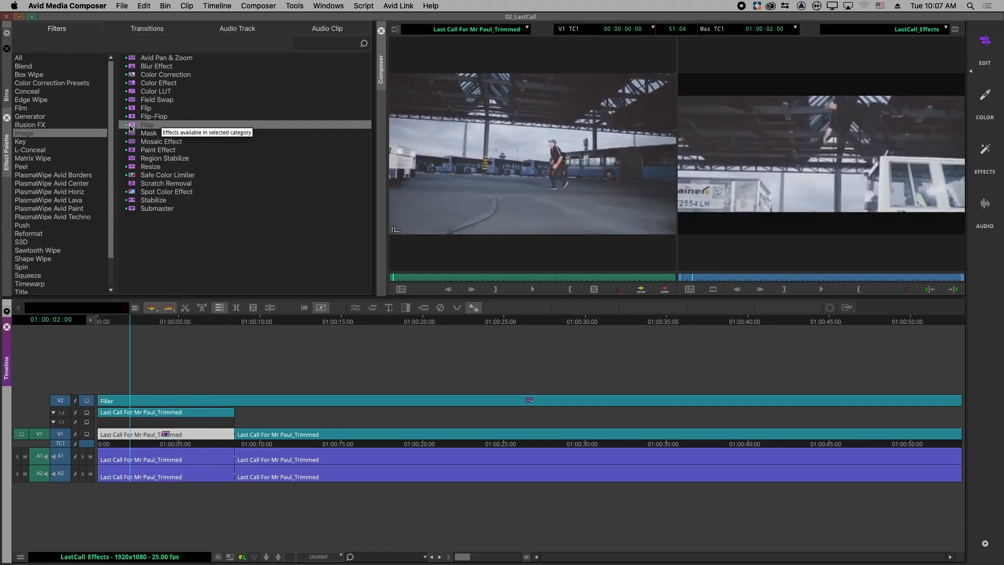
left_click_drag(133, 127, 191, 435)
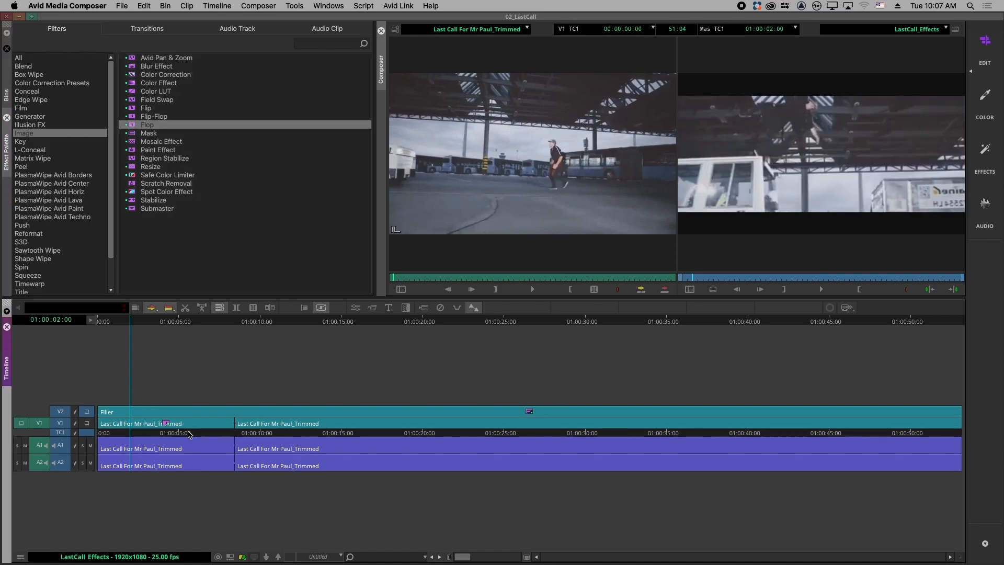
left_click(166, 423, "super")
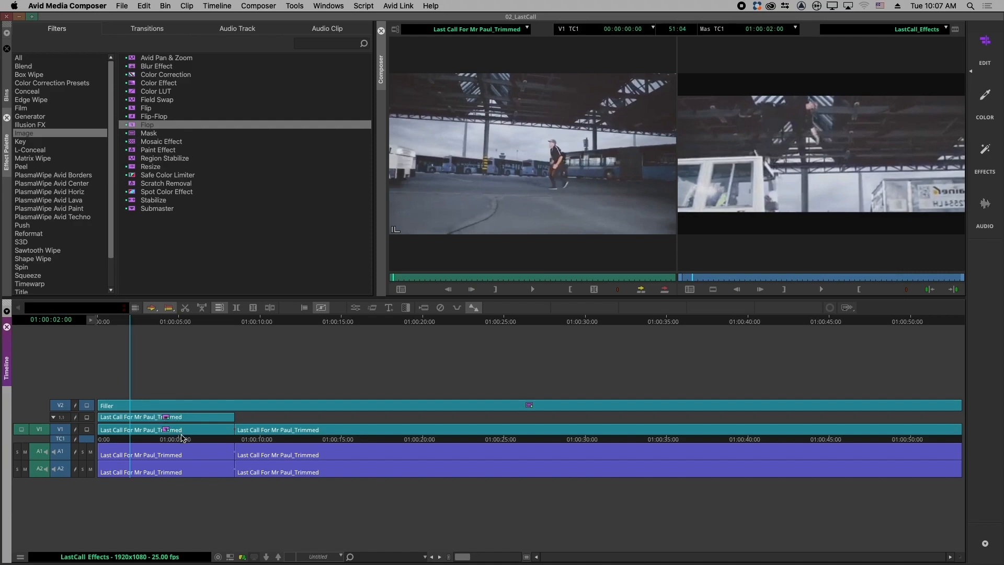
double_click(173, 424)
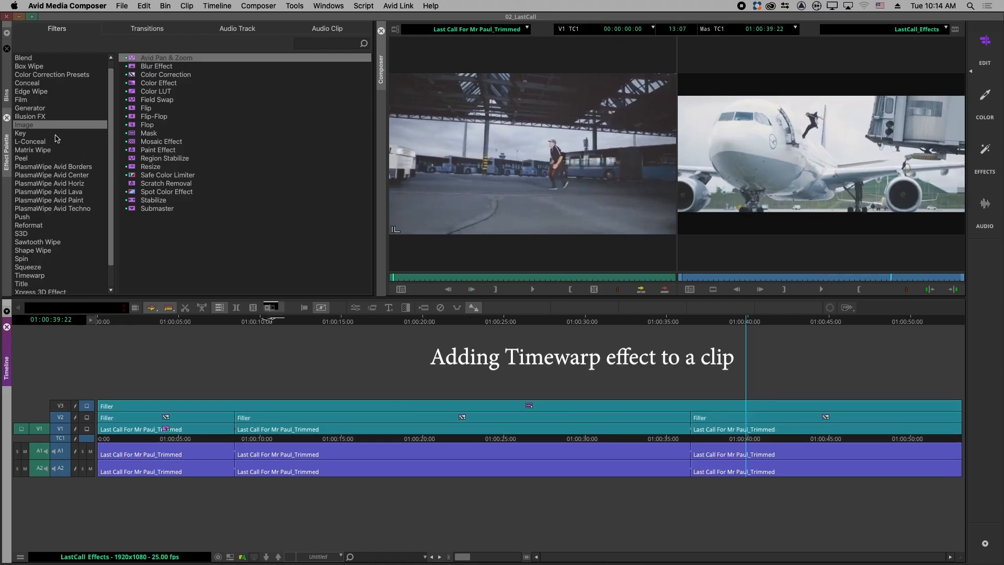
- Apply the 100% To 0% effect from the Timewarp category to the short V1 clip ending near 01:00:40
scroll(73, 256, "down", 3)
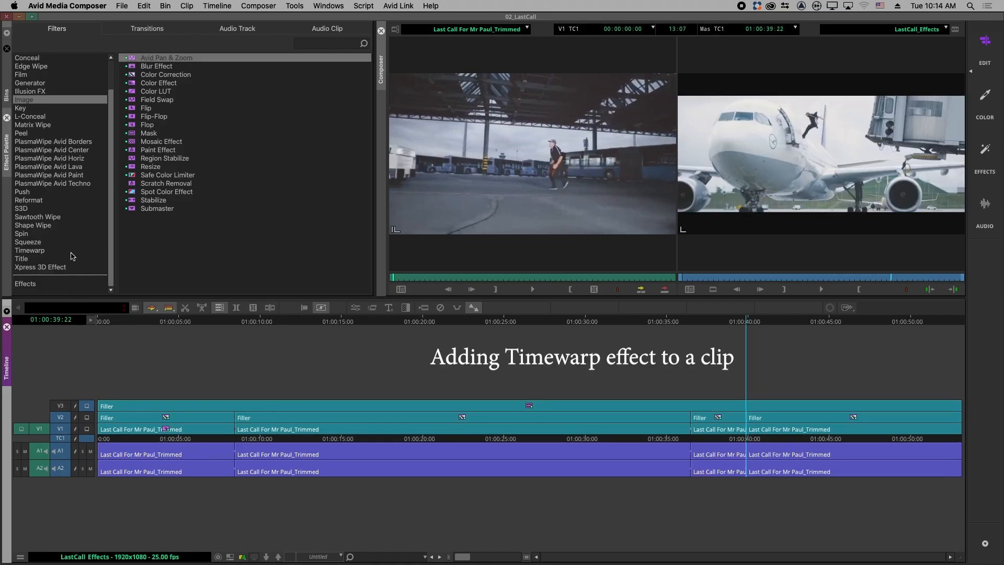
left_click(44, 249)
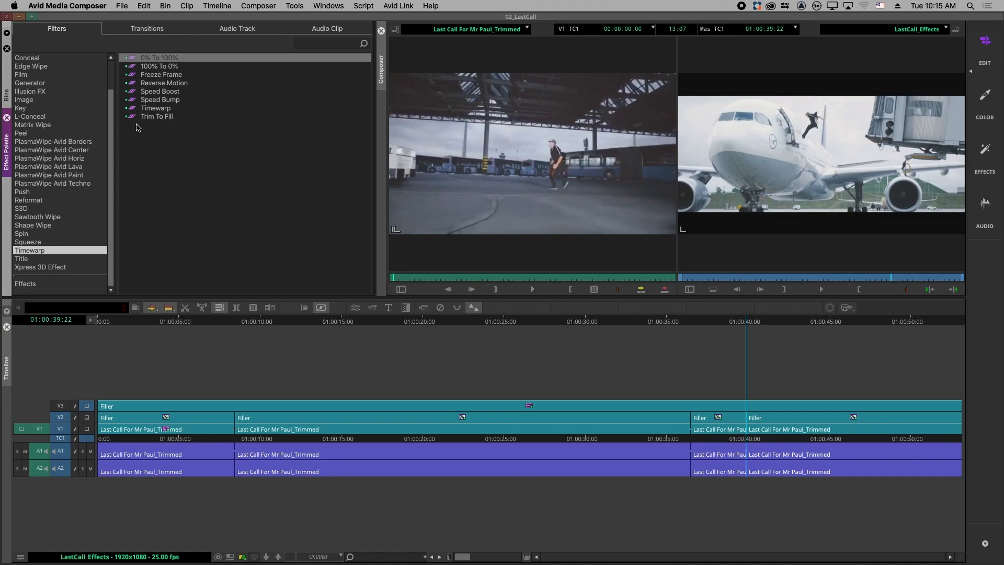
left_click(131, 69)
left_click(816, 370)
left_click_drag(816, 369, 727, 429)
- Open the short clip's timewarp in the Motion Effect Editor, enlarge the window and show its Speed graph
left_click(719, 329)
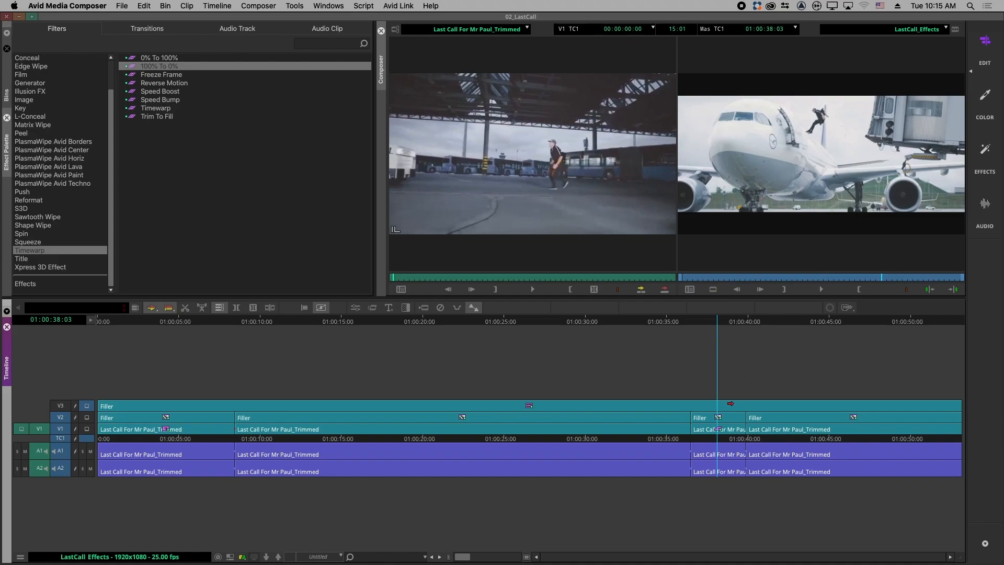
left_click(721, 429)
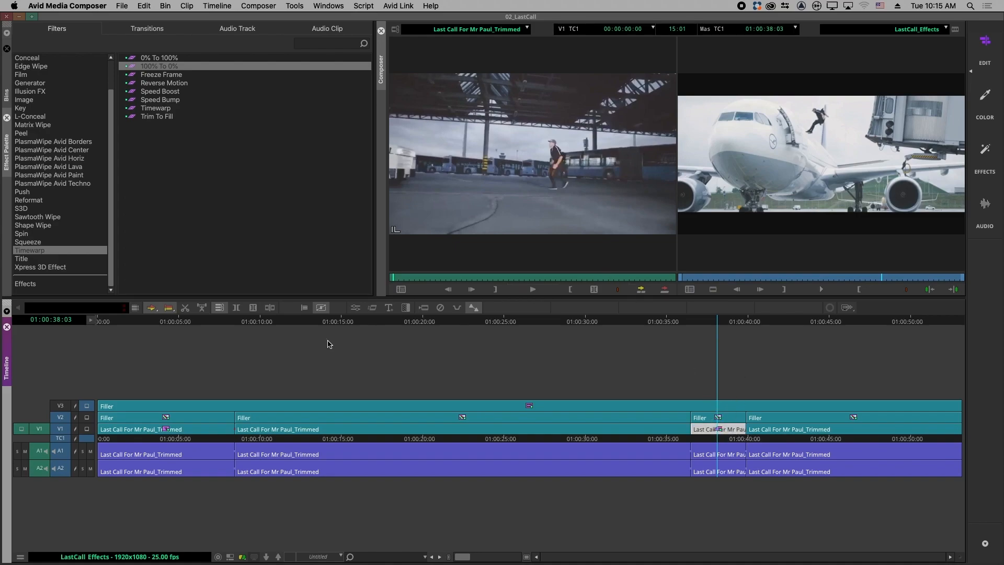
left_click(359, 309)
left_click_drag(127, 16, 361, 172)
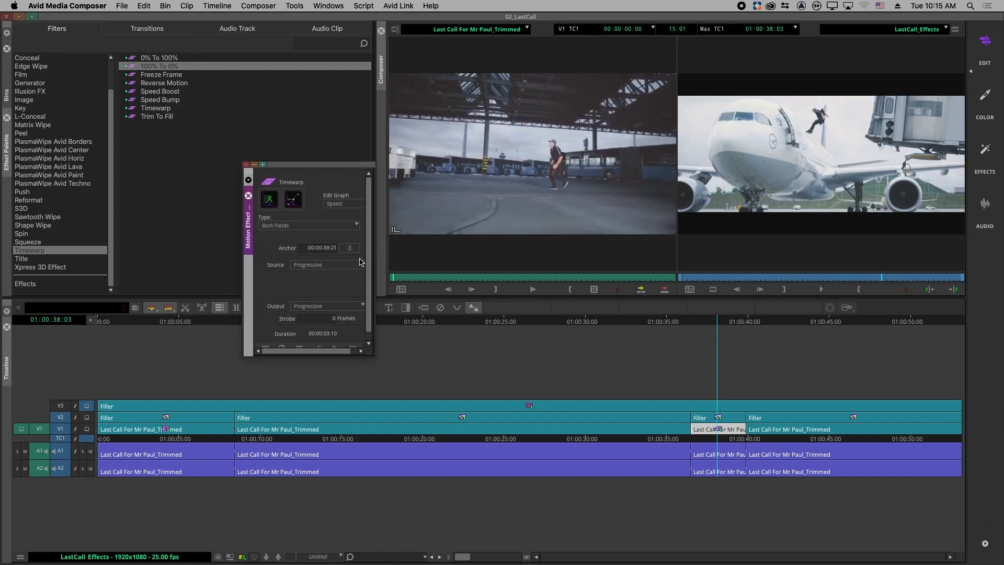
left_click_drag(369, 345, 564, 372)
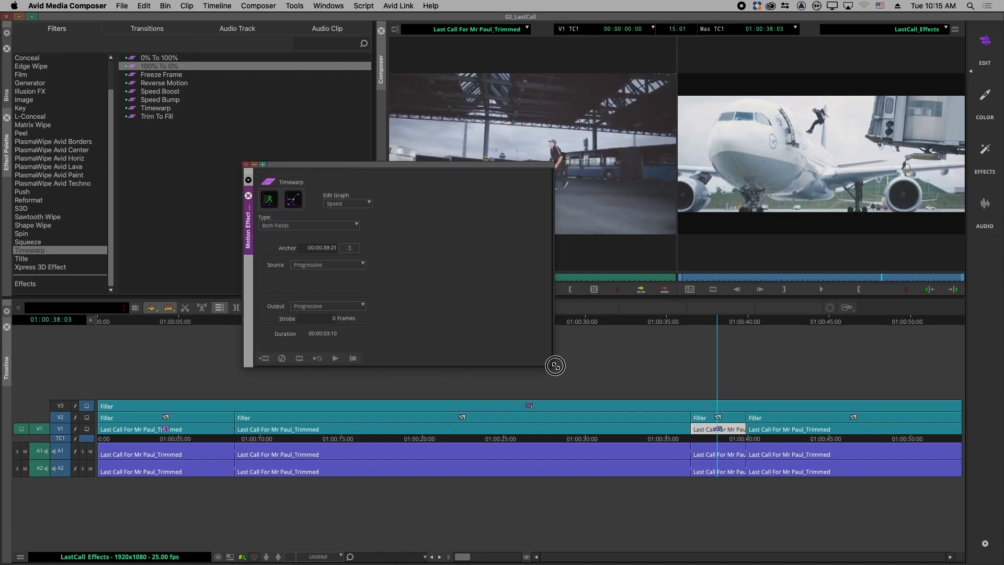
left_click(269, 202)
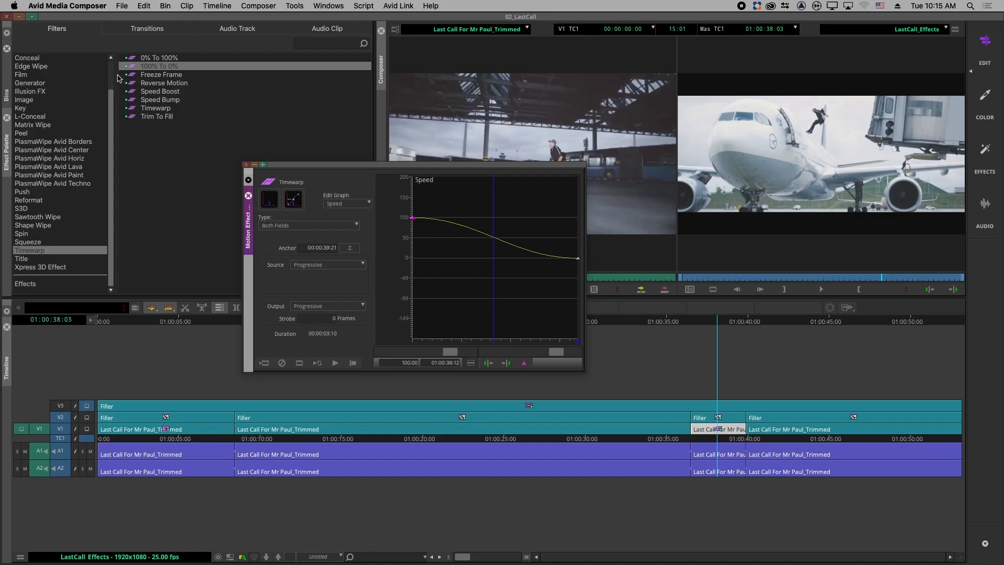
- Add a Speed keyframe at 01:00:37:23 in the timewarp graph and lower it to 56.77
left_click(411, 195)
left_click_drag(411, 194, 565, 214)
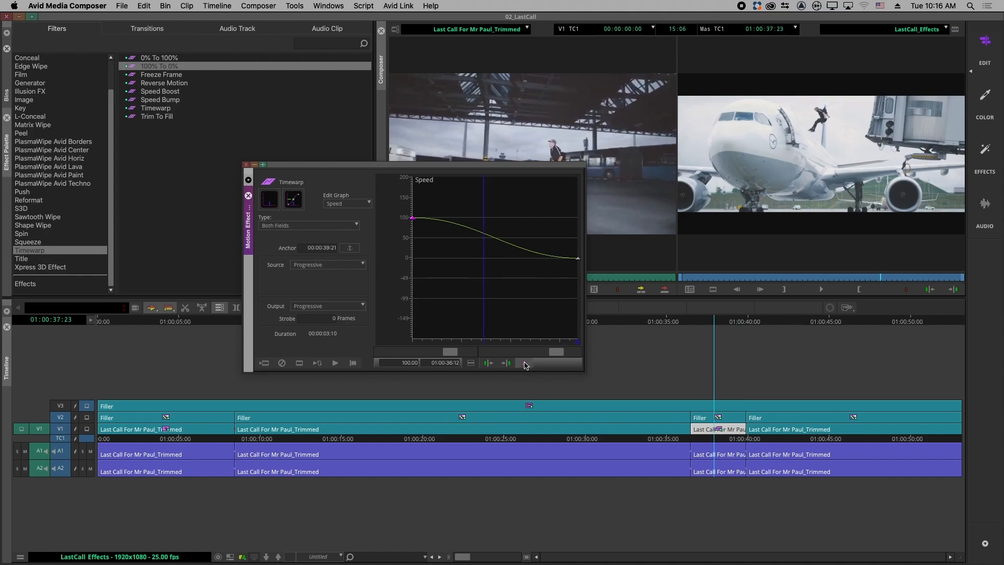
left_click(525, 365)
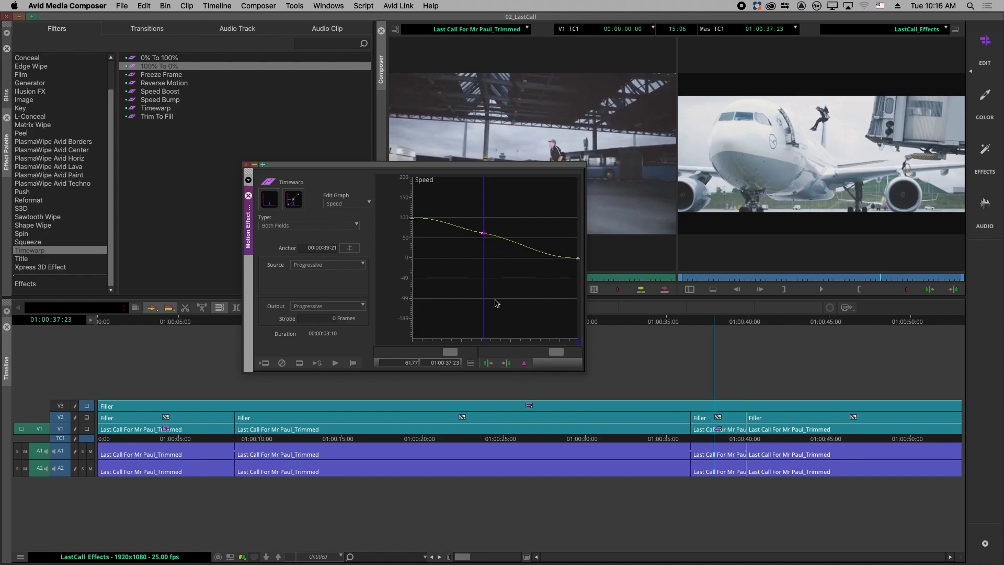
left_click(484, 234)
left_click_drag(484, 235, 498, 239)
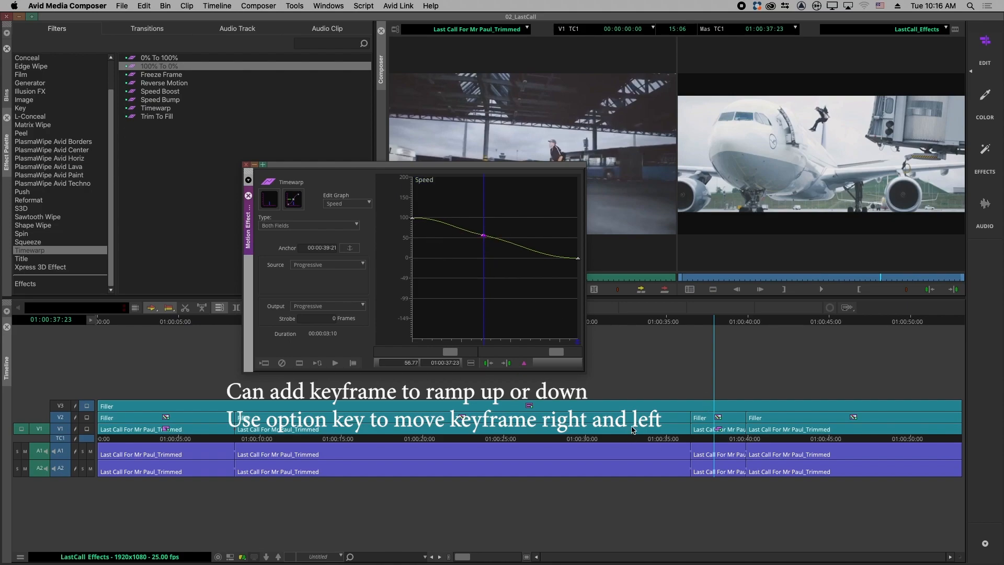
- Render the V1 and V2 effects at the short timewarped clip to the Media_1 drive
left_click(265, 366)
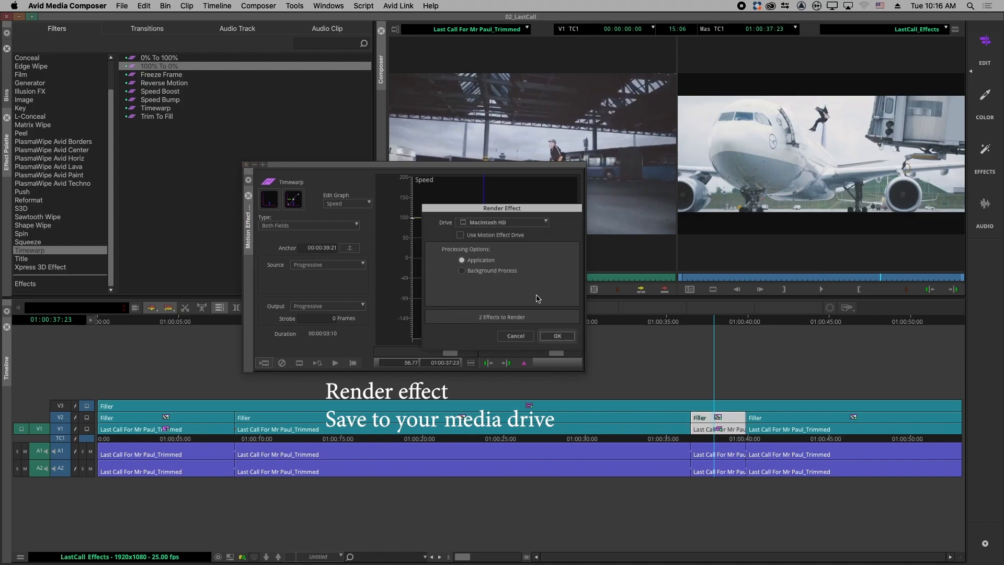
left_click(505, 223)
left_click(500, 230)
left_click(560, 338)
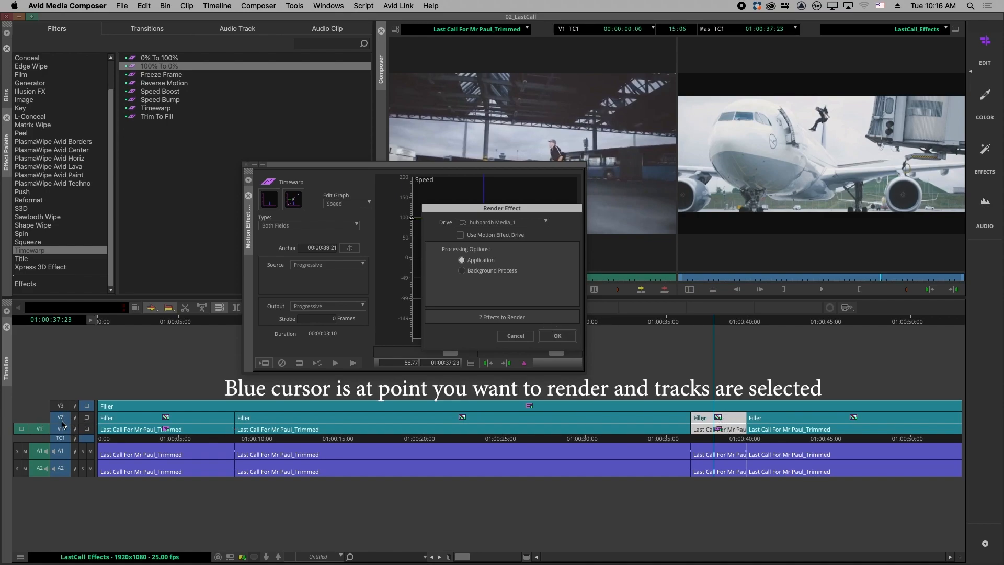
left_click(568, 339)
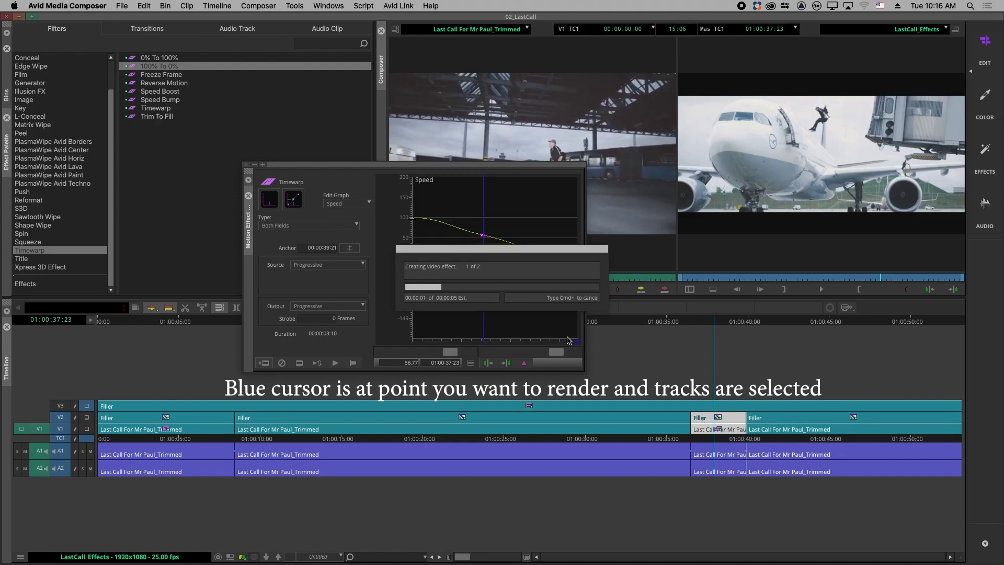